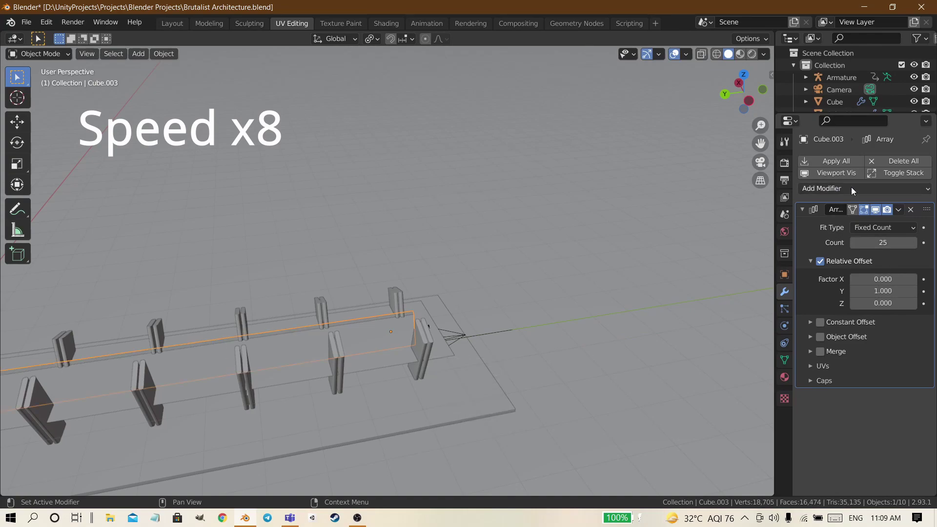
Slide the next arrayed pillar object along Y on the NurbsPath, checking from top view.
left_click(853, 190)
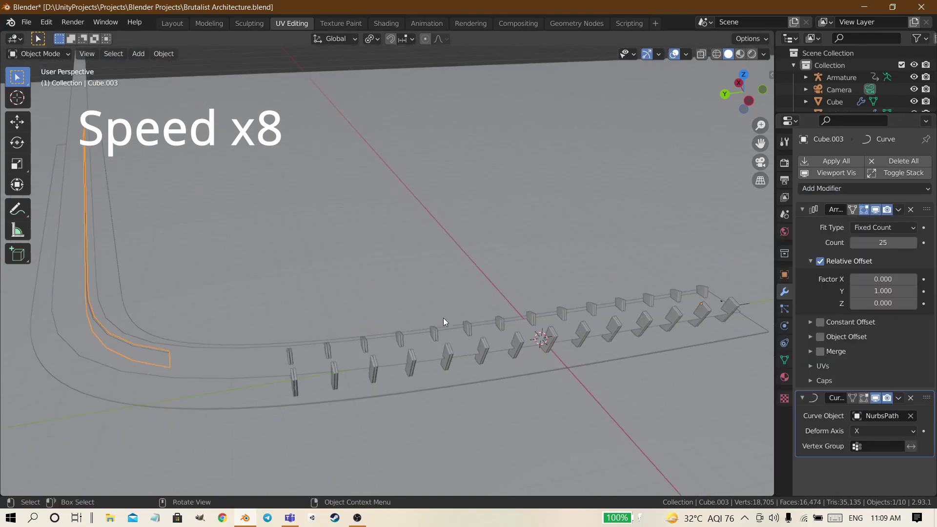
key("g")
key("y")
key("KP_7")
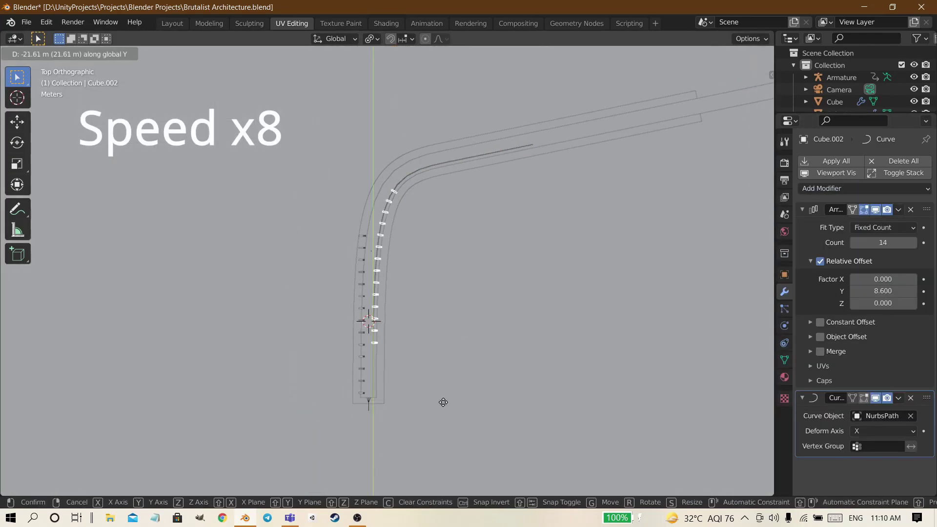
Slide the other pillar row along Y into place, previewing it through the camera.
left_click(371, 249)
key("g")
key("y")
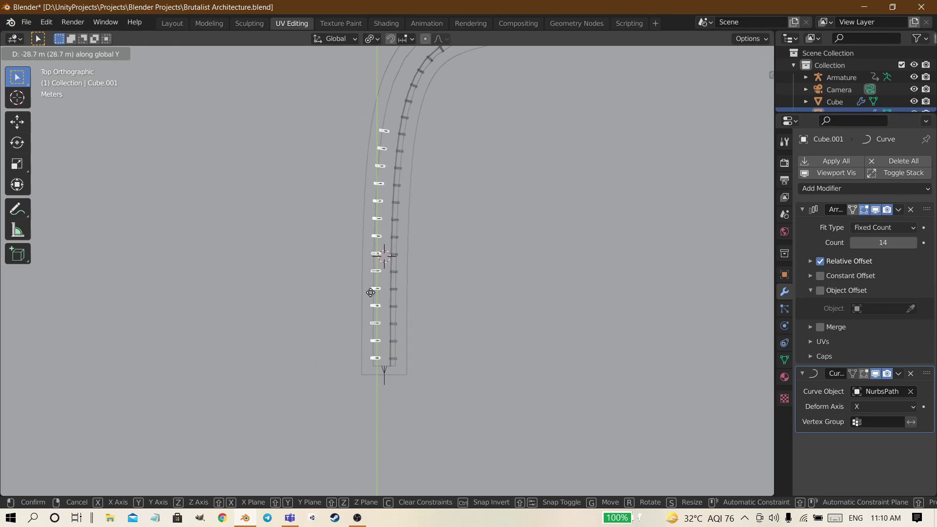
key("KP_0")
left_click(752, 53)
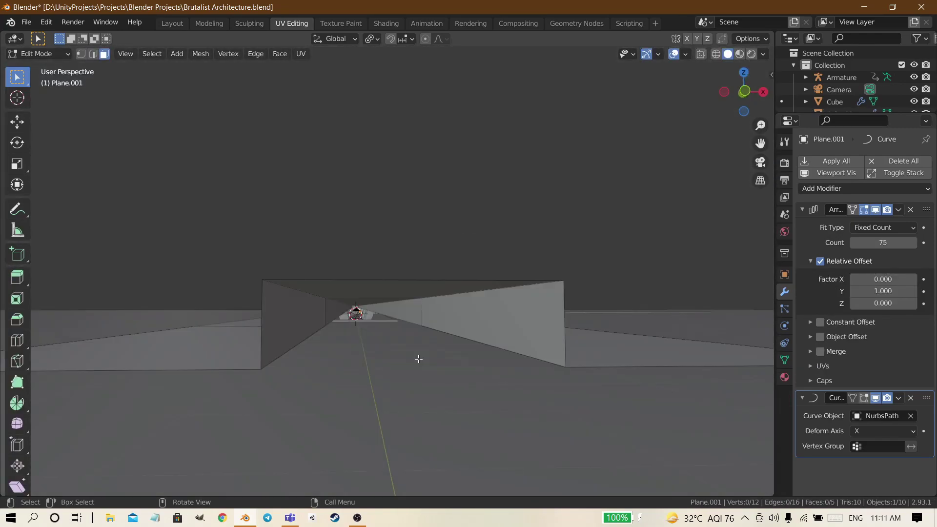
Toggle overlays and compare Solid and Rendered shading of the corridor slab.
key("ctrl+r")
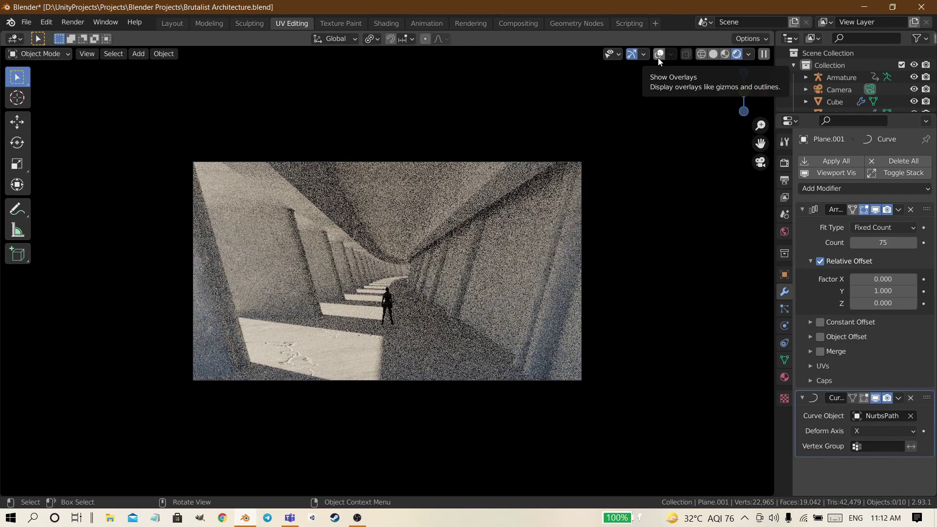
left_click(658, 57)
key("z")
left_click(447, 280)
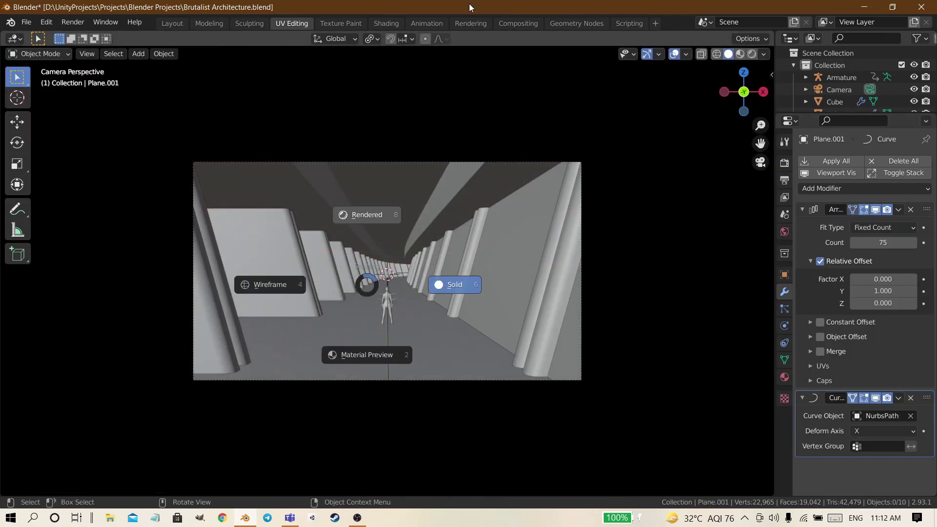
left_click(470, 7)
left_click(654, 56)
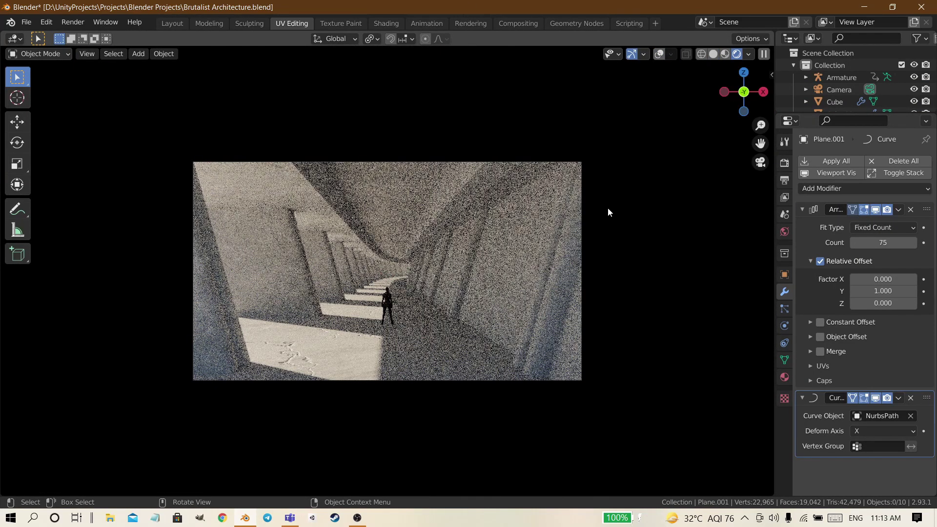
left_click(659, 54)
middle_click_drag(469, 211, 50, 39)
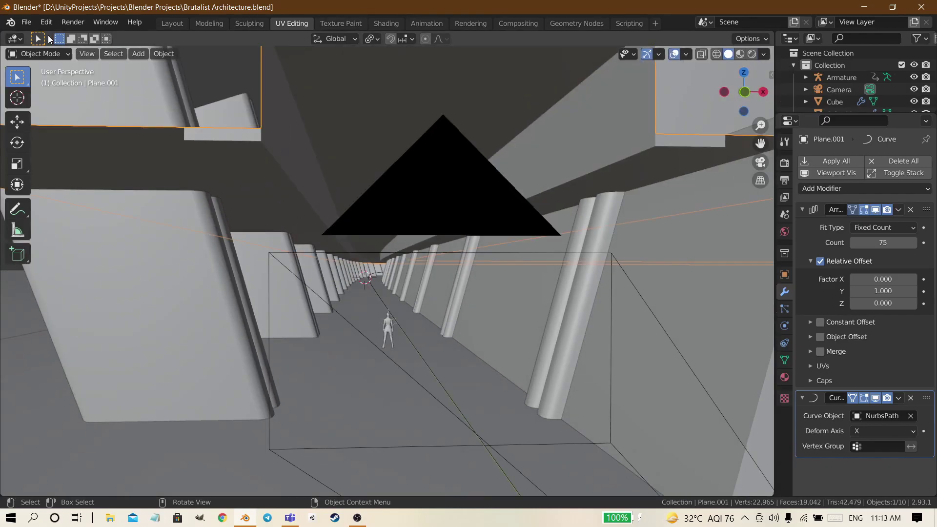
Scale Plane.001's UV island to reproportion the cracked concrete texture.
key("s")
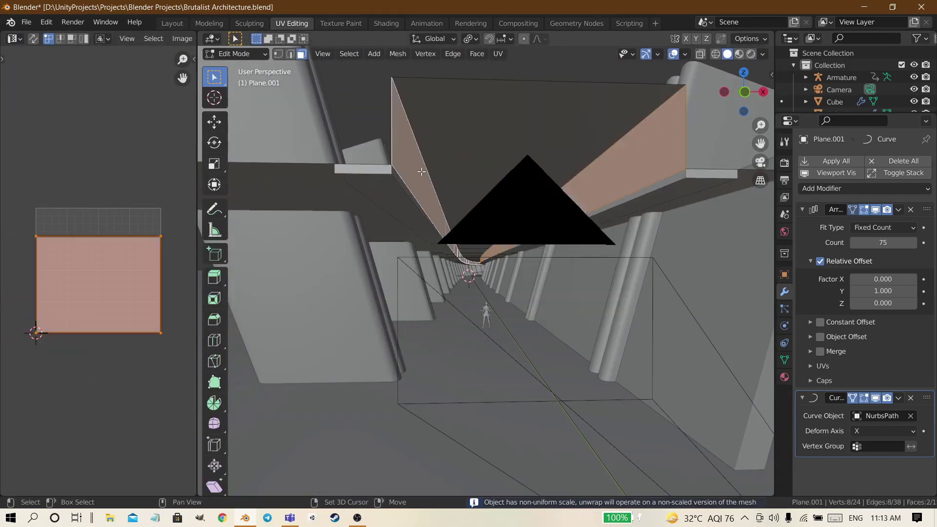
key("Tab")
key("z")
left_click(581, 228)
key("Tab")
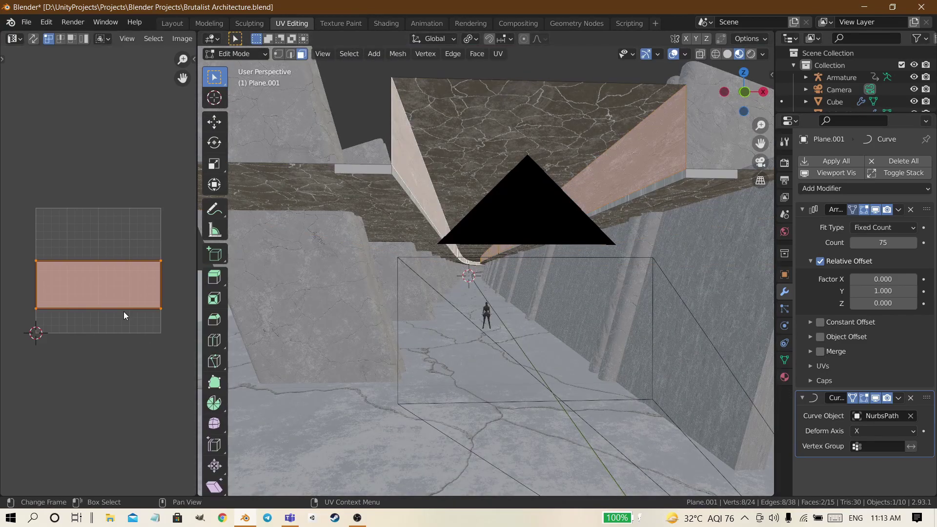
left_click(99, 295)
key("Tab")
Review the rescaled slab texture through the camera in Rendered shading.
middle_click_drag(610, 218, 515, 239)
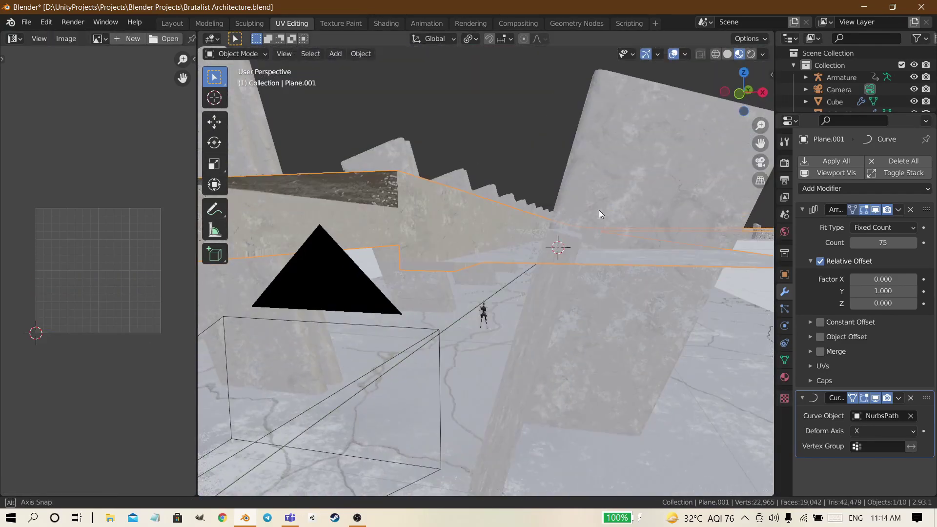
key("KP_0")
key("z")
left_click(535, 49)
mouse_move(524, 282)
middle_mouse_down()
mouse_move(496, 298)
mouse_move(721, 295)
middle_mouse_up()
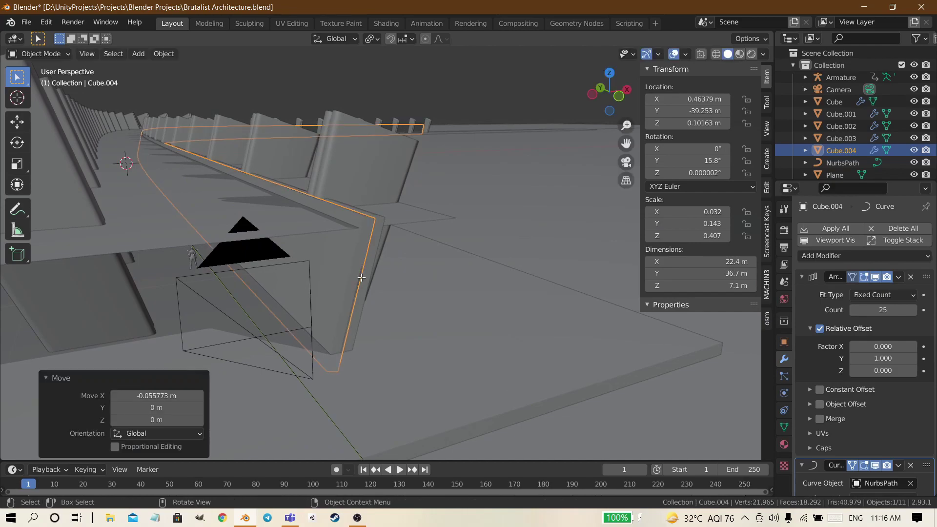
Move Cube.004's wall geometry along Y and adjust the array's Y spacing.
key("Tab")
key("g")
key("y")
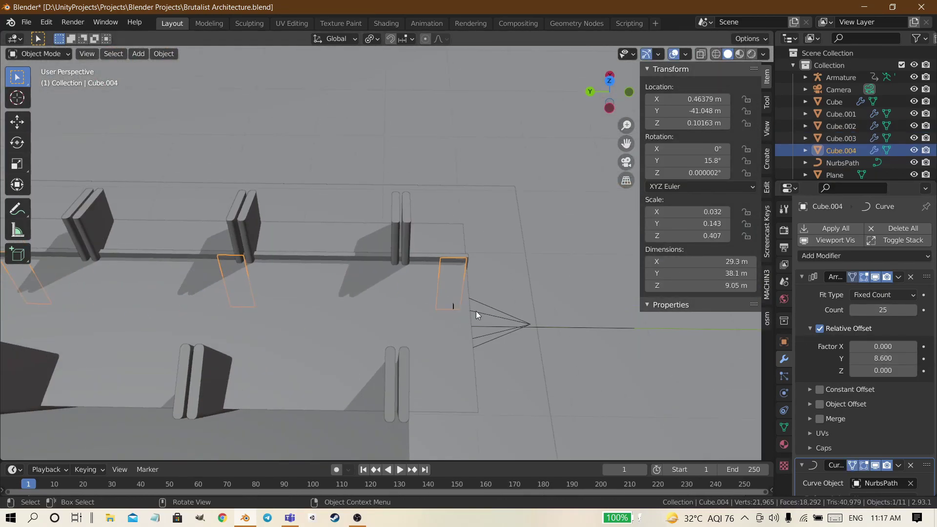
left_click(844, 358)
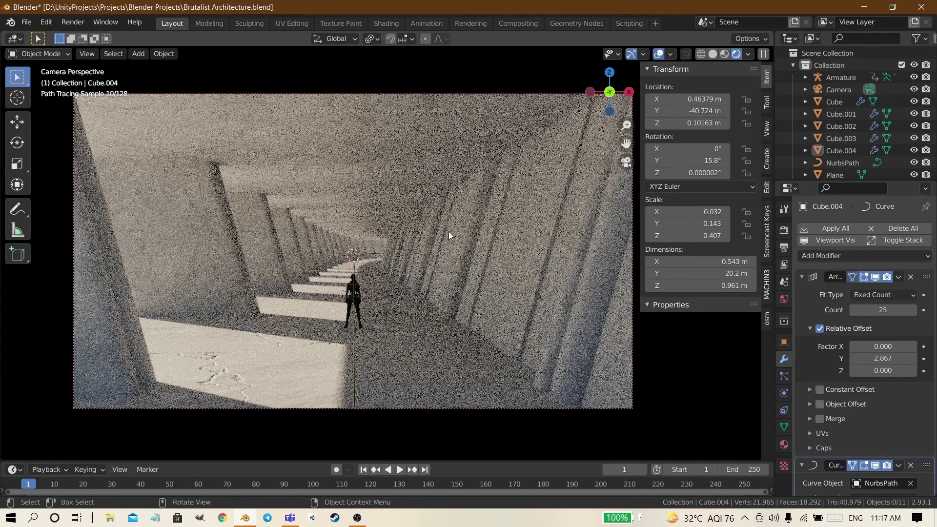
key("z")
middle_click_drag(455, 259, 443, 286)
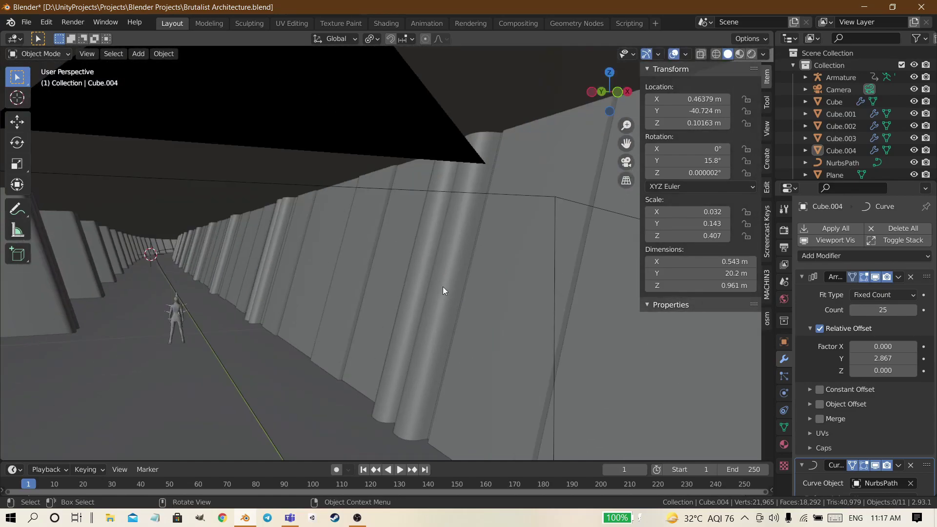
Reposition the wall piece along Y and inspect it from the side view.
key("g")
key("y")
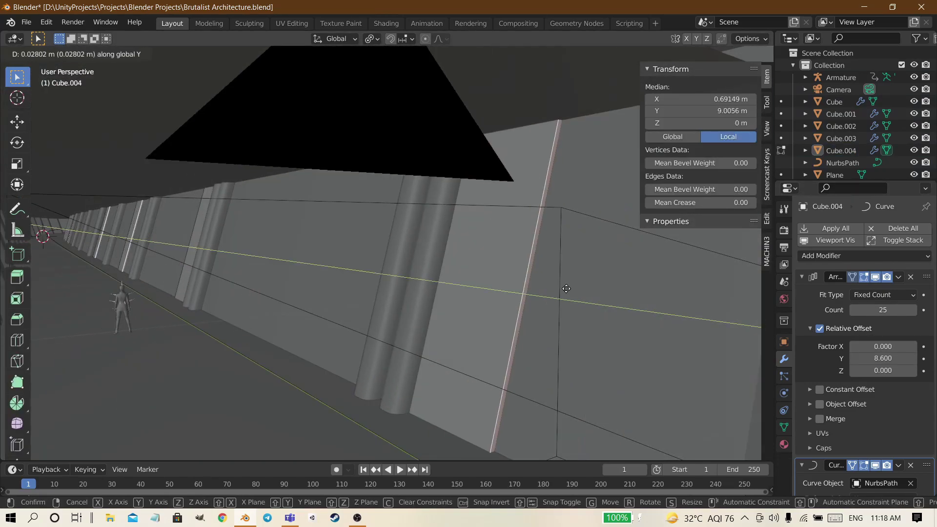
left_click(564, 288)
key("KP_3")
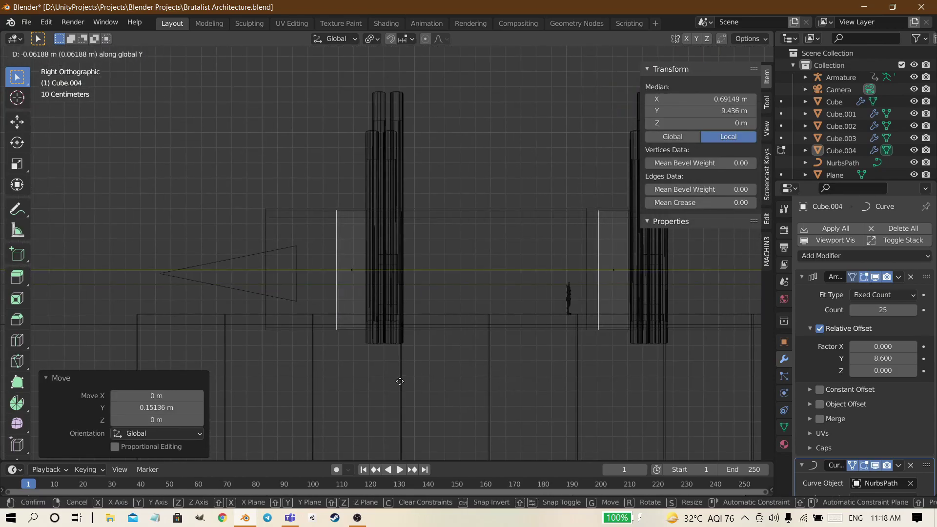
key("Tab")
key("shift+z")
middle_click_drag(565, 381, 418, 382)
Duplicate the wall piece's geometry and place the copy along the corridor.
key("Tab")
key("a")
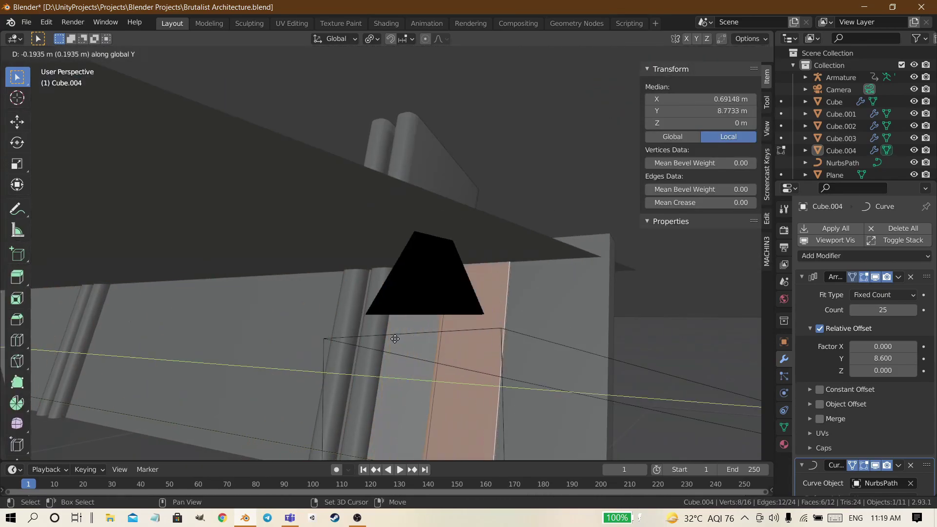
left_click(456, 360)
left_click(439, 360)
key("Tab")
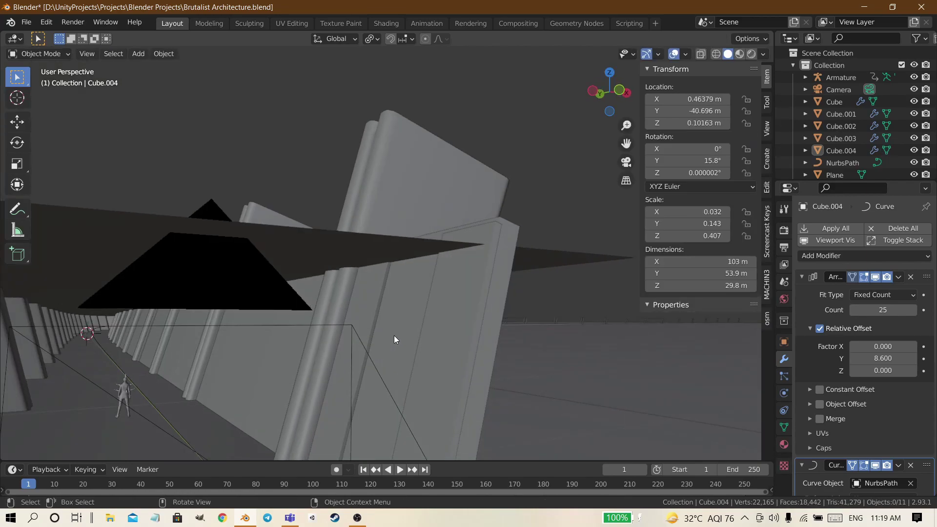
key("g")
key("y")
key("KP_3")
Select the linked pillar block, duplicate it along Y, then undo the copy.
left_click(237, 204)
key("Tab")
key("l")
key("shift+d")
key("y")
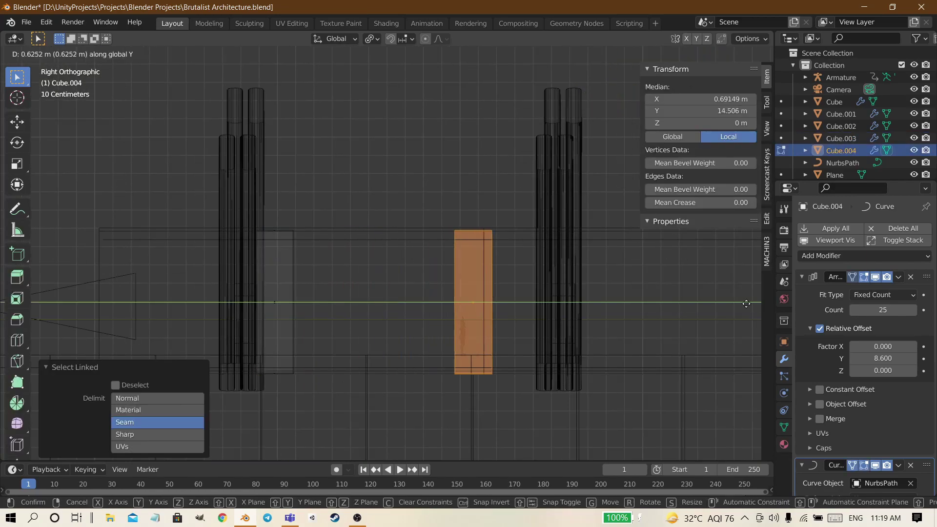
left_click(189, 299)
key("ctrl+z")
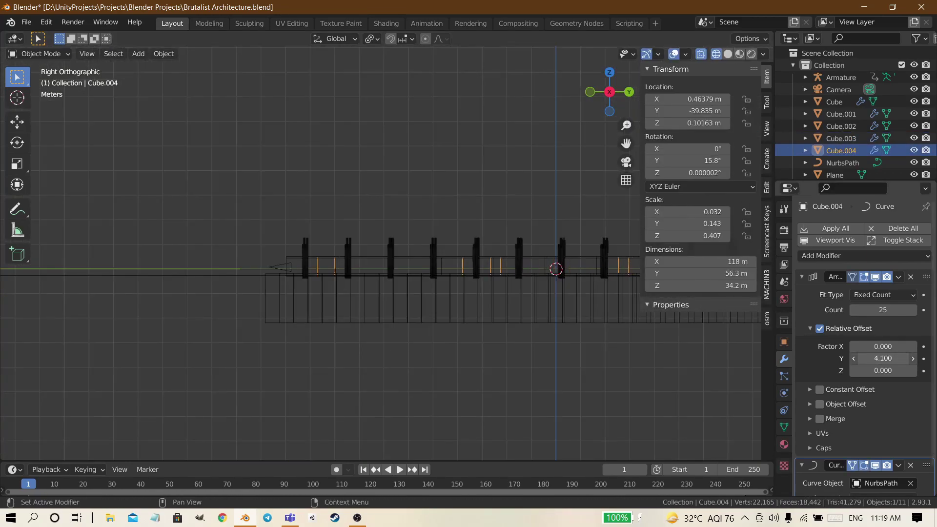
key("ctrl+z")
key("ctrl+z")
Set the array relative offset Y to 1.150, preview through the camera, and save.
middle_click_drag(561, 268, 434, 269)
key("KP_0")
key("shift+z")
key("ctrl+s")
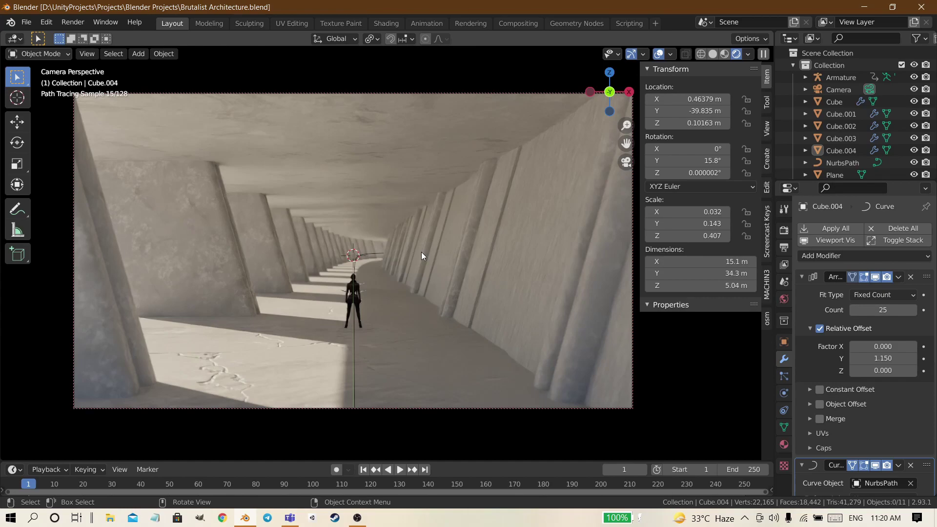
key("shift+alt+z")
key("n")
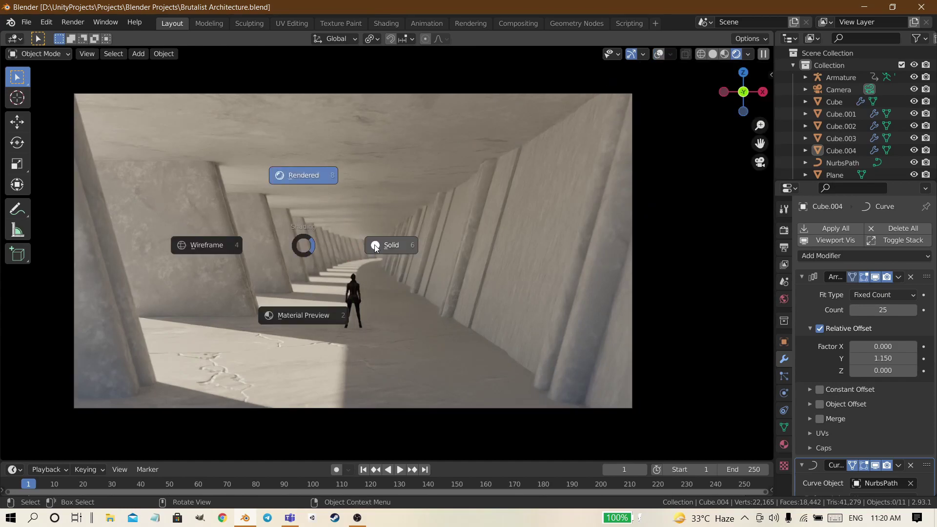
left_click(375, 248)
Add a sized cube and give it an Array modifier with Y offset 1.
key("shift+a")
key("g")
key("y")
key("s")
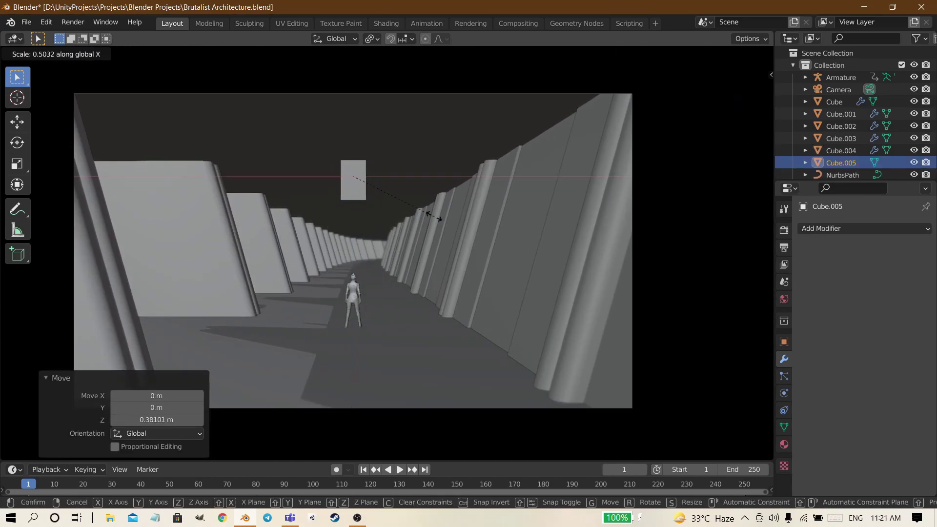
left_click(481, 47)
left_click(864, 229)
left_click(668, 249)
left_click(885, 358)
type("139")
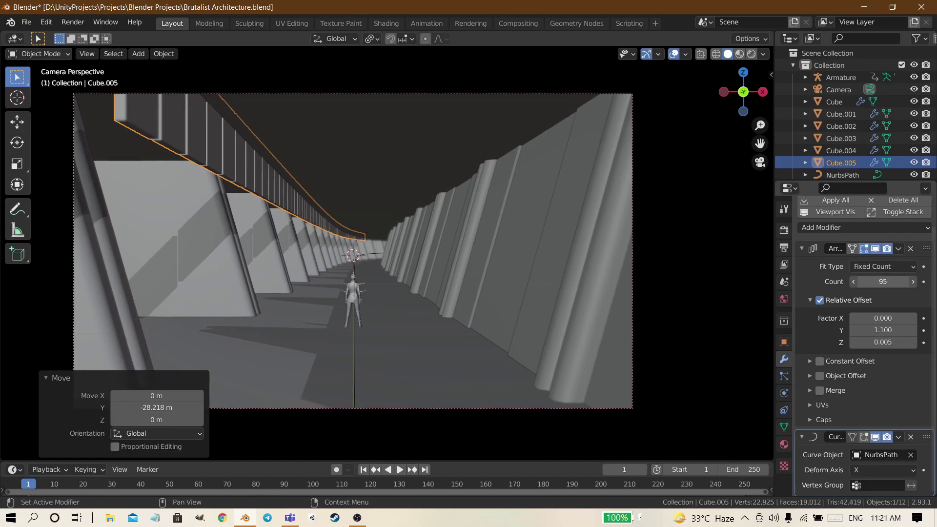
Duplicate the ceiling beam array and shift the copy across along X.
key("Tab")
key("g")
key("z")
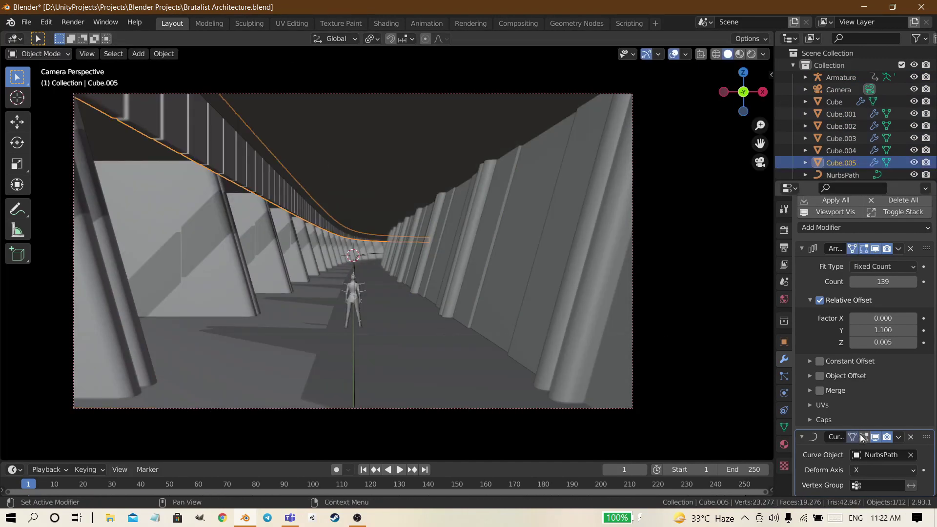
key("Escape")
key("Tab")
key("shift+d")
key("x")
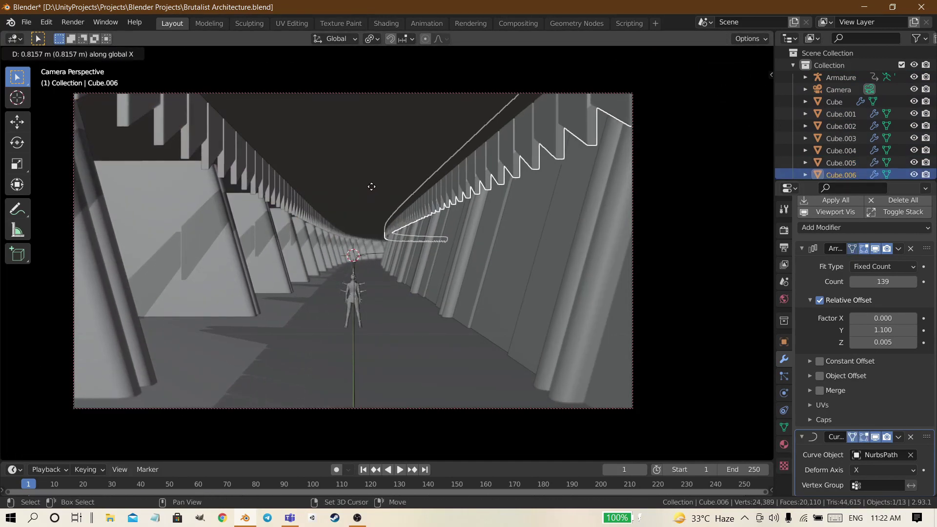
Inspect the wall pieces and beams from top view, then preview the corridor rendered.
left_click(386, 243)
key("n")
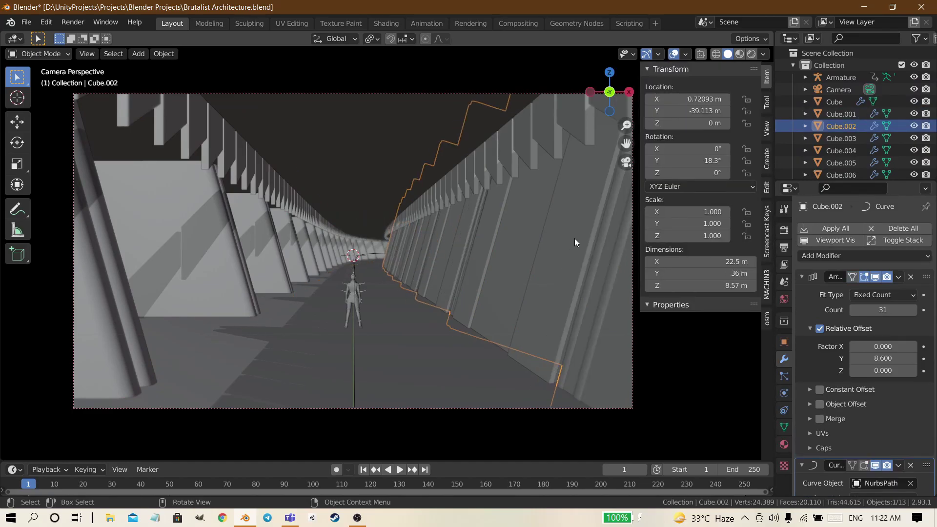
left_click_drag(575, 243, 553, 279)
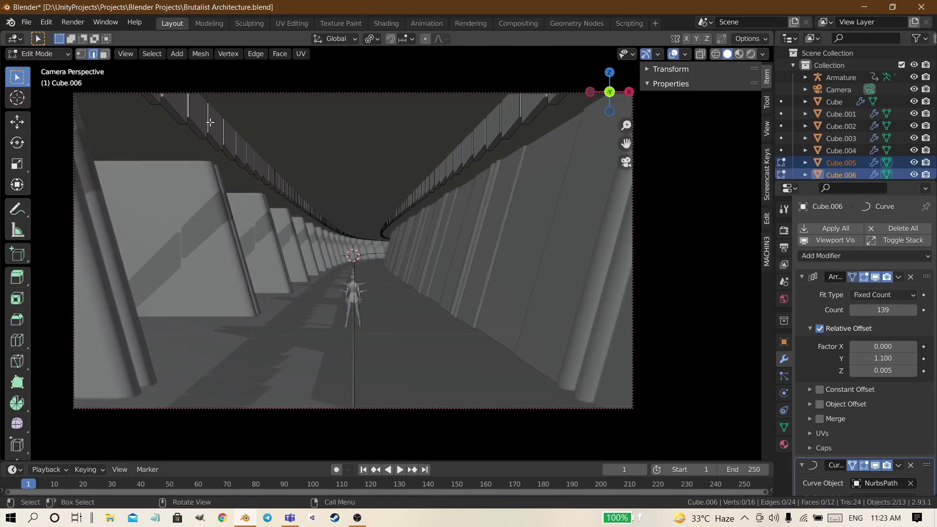
key("KP_7")
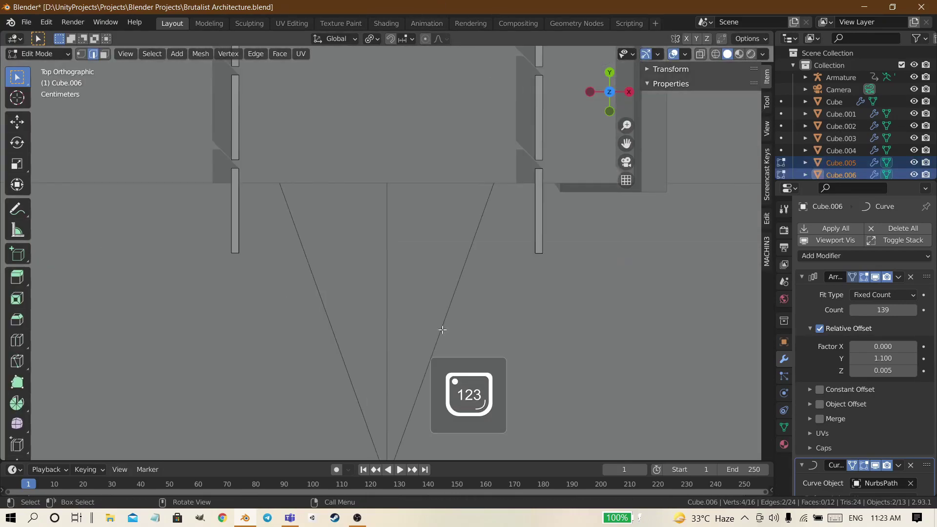
mouse_move(441, 329)
middle_mouse_down()
mouse_move(571, 278)
mouse_move(453, 140)
middle_mouse_up()
left_click(454, 140)
key("KP_0")
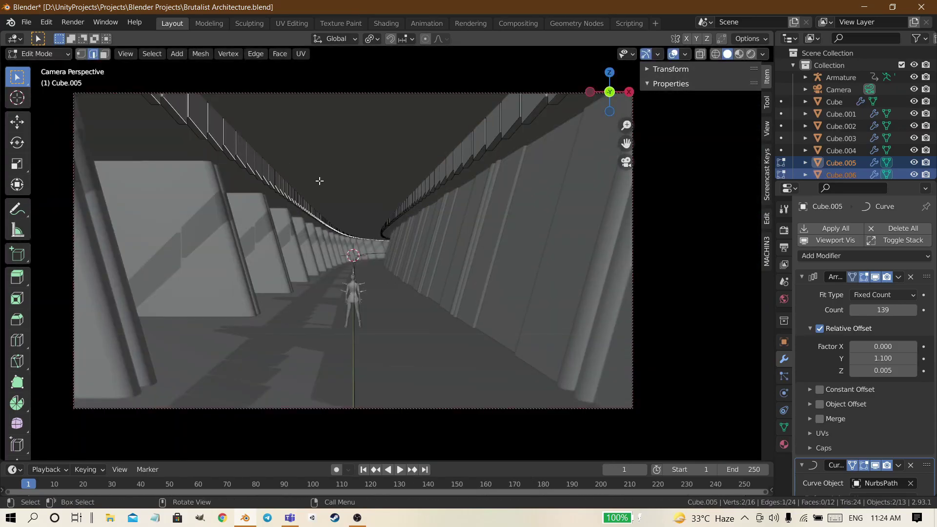
key("Tab")
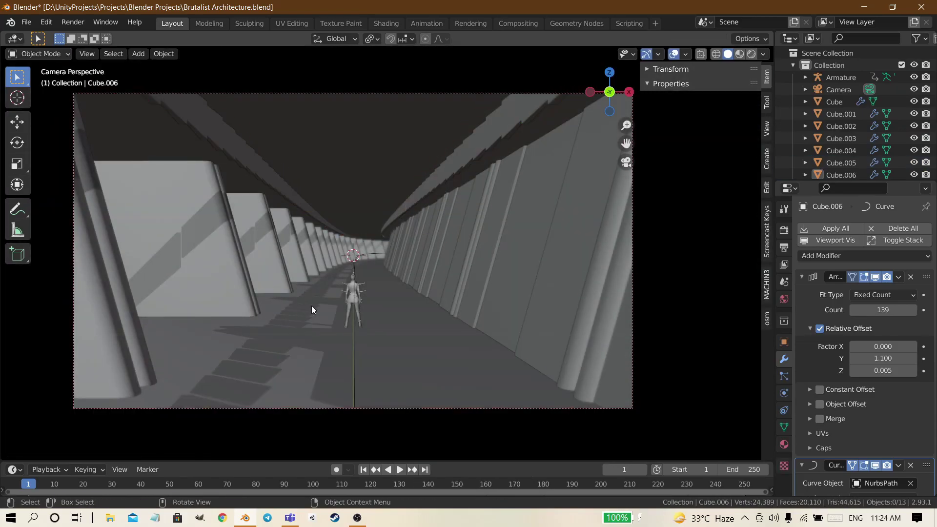
key("z")
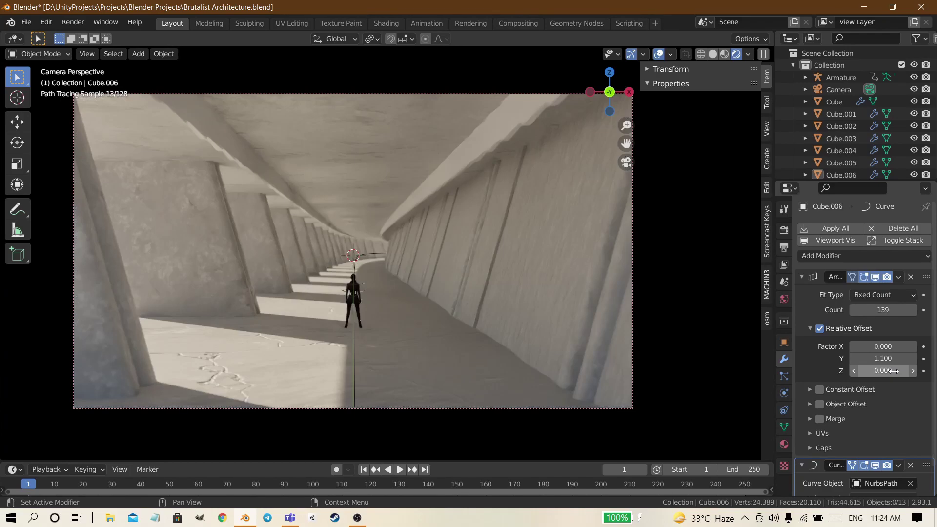
middle_click_drag(287, 198, 387, 285)
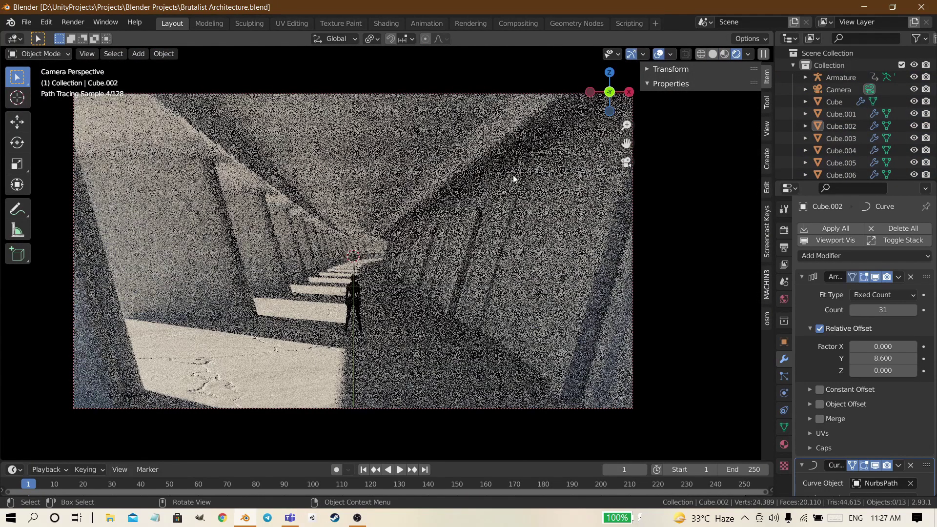
Return to Solid shading, open UV Editing, and scale up the floor strip's UVs.
key("z")
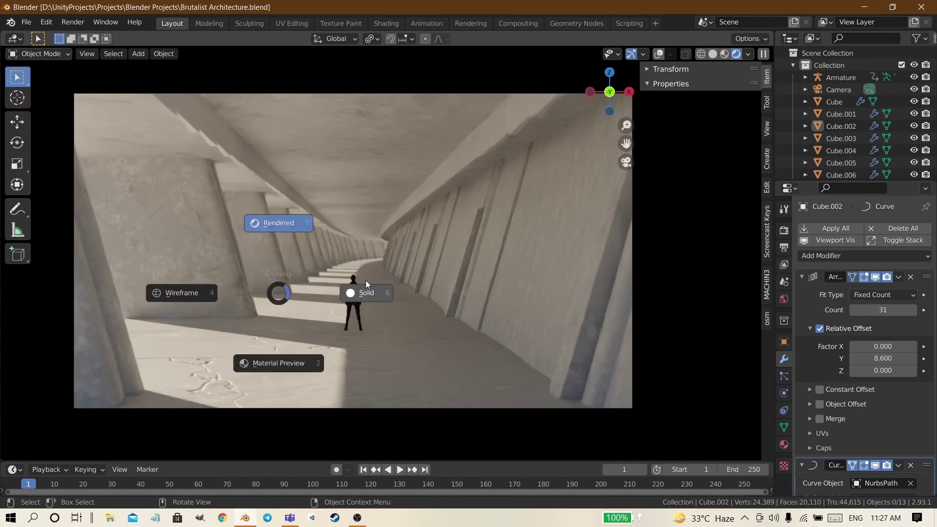
left_click(366, 283)
left_click(288, 24)
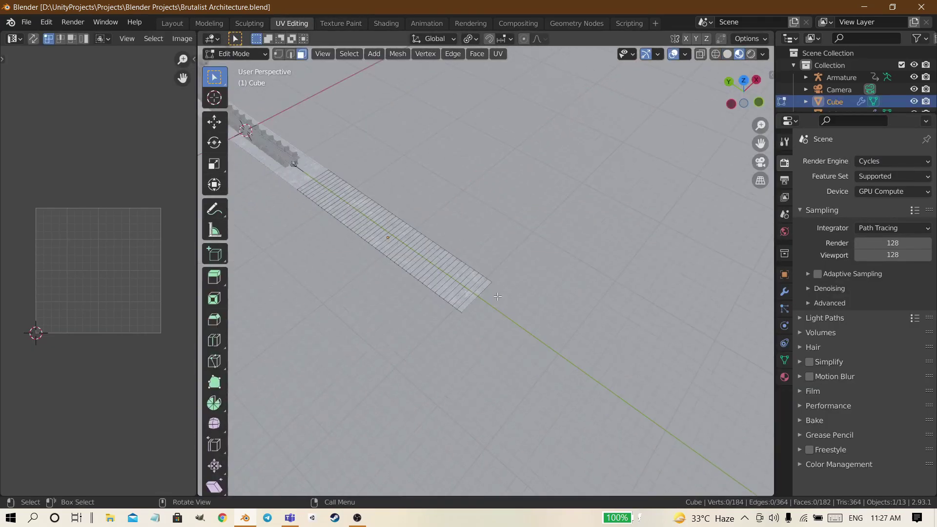
scroll(586, 366, "up", 5)
key("s")
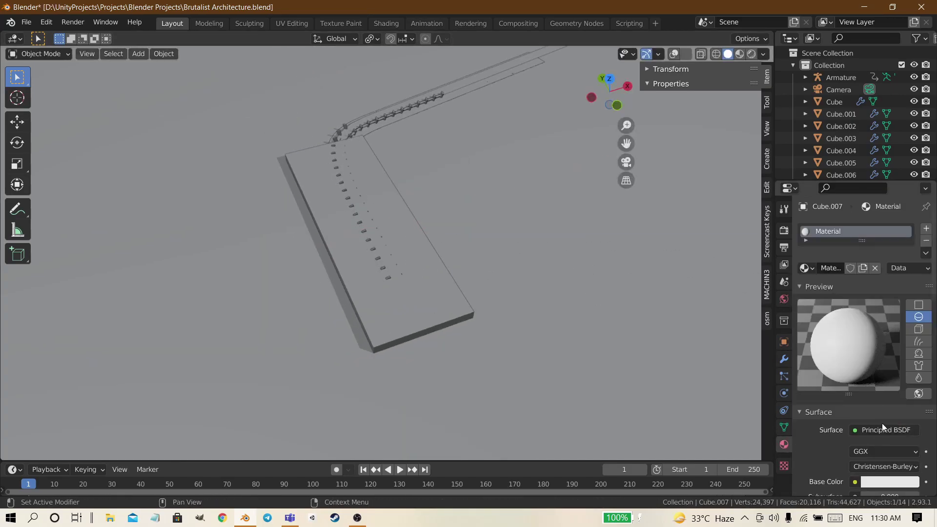
Make the slab material a Principled Volume fog at 0.005 density, preview it rendered, and save.
left_click(883, 429)
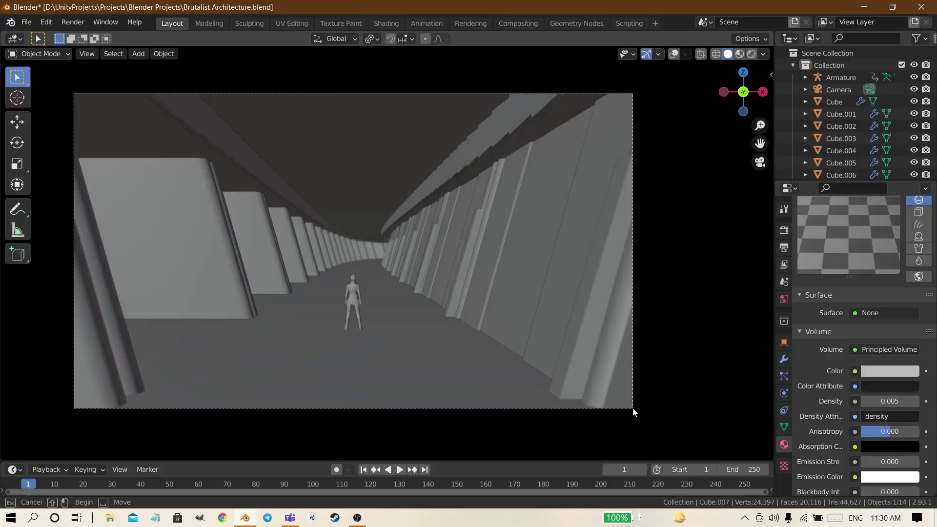
left_click(633, 412)
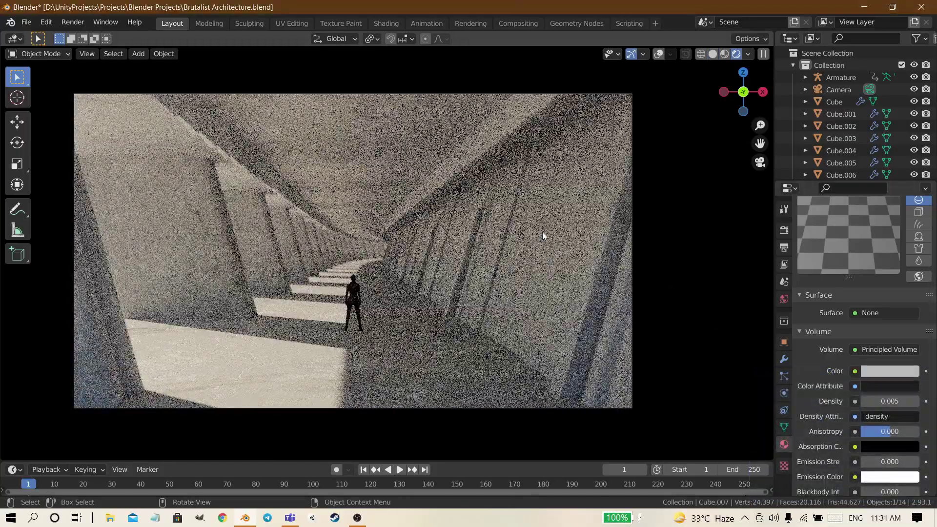
middle_click_drag(318, 161, 436, 331)
scroll(436, 331, "up", 5)
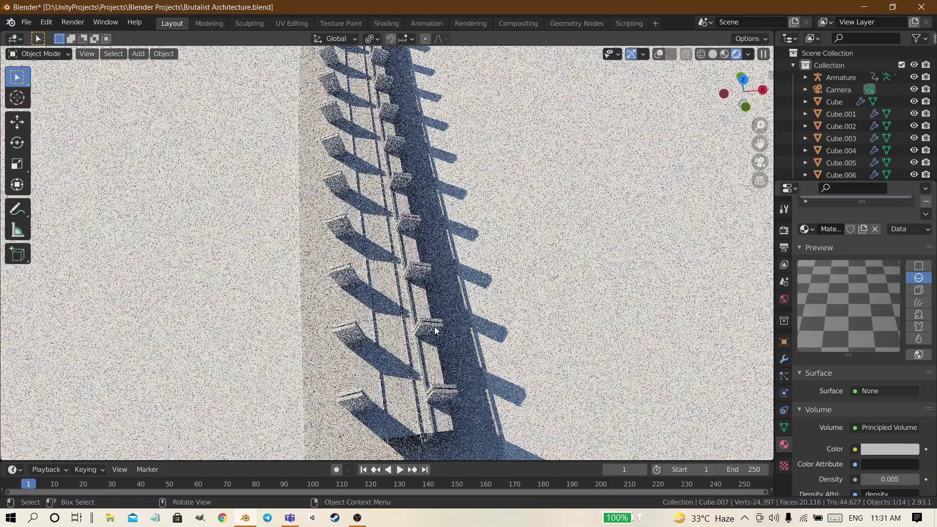
key("z")
key("KP_0")
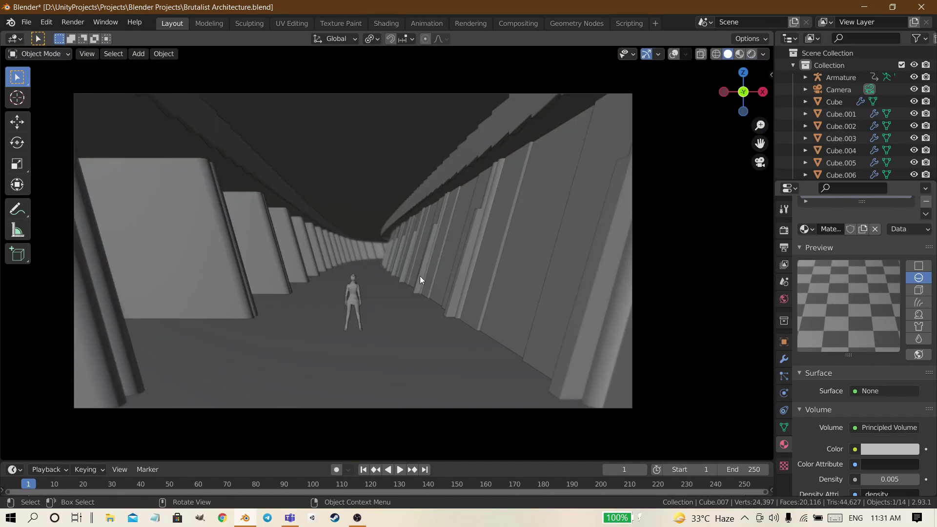
key("ctrl+s")
left_click(451, 183)
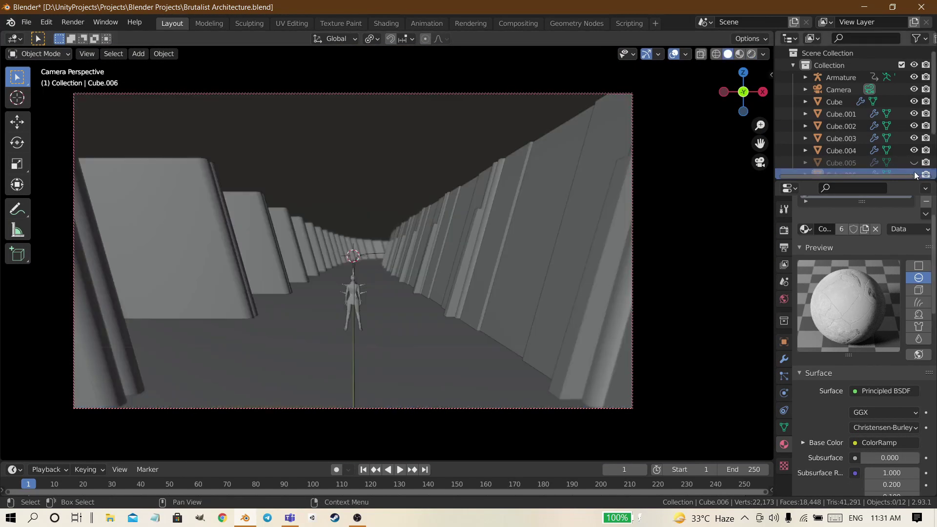
Unhide Cube.005's ceiling beams, check the corridor in Rendered shading, and save.
left_click(914, 163)
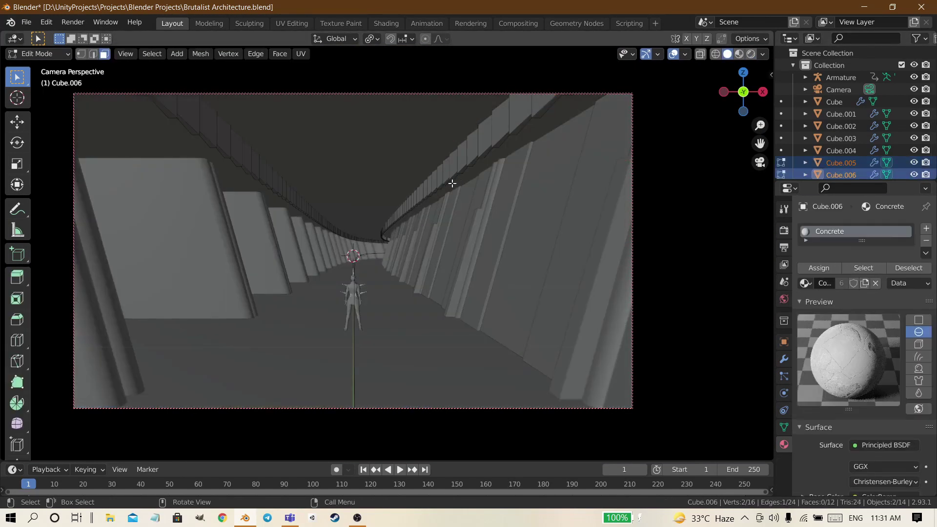
key("ctrl+s")
left_click(448, 186)
mouse_move(593, 300)
middle_mouse_down()
mouse_move(664, 351)
mouse_move(441, 340)
middle_mouse_up()
key("z")
middle_click_drag(535, 324, 561, 313)
key("KP_0")
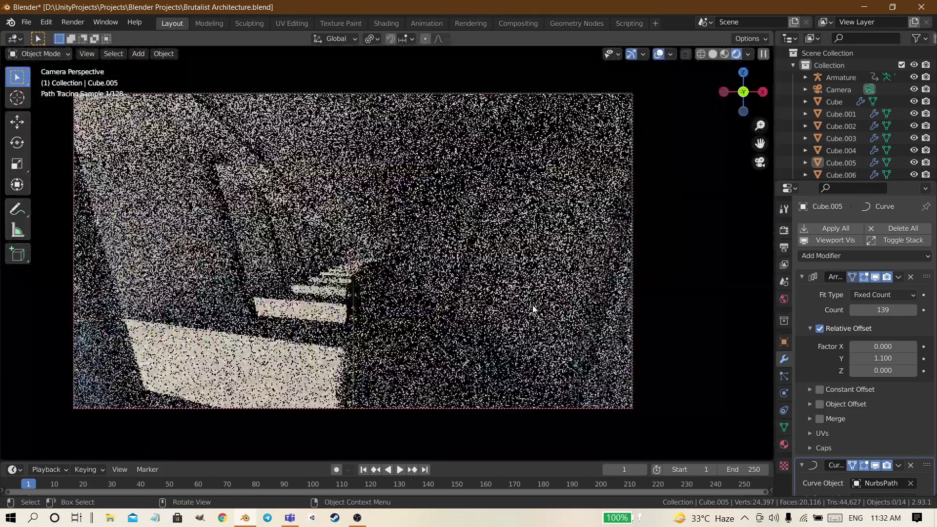
key("ctrl+s")
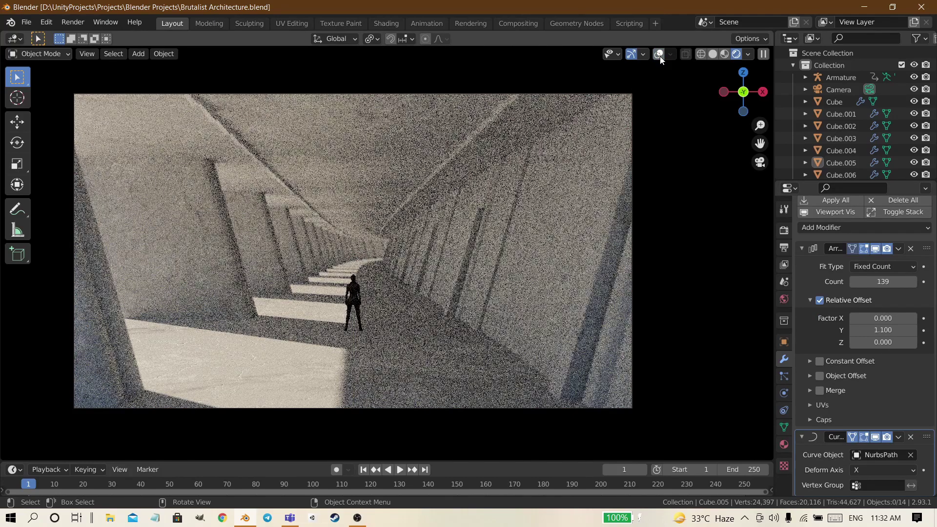
key("z")
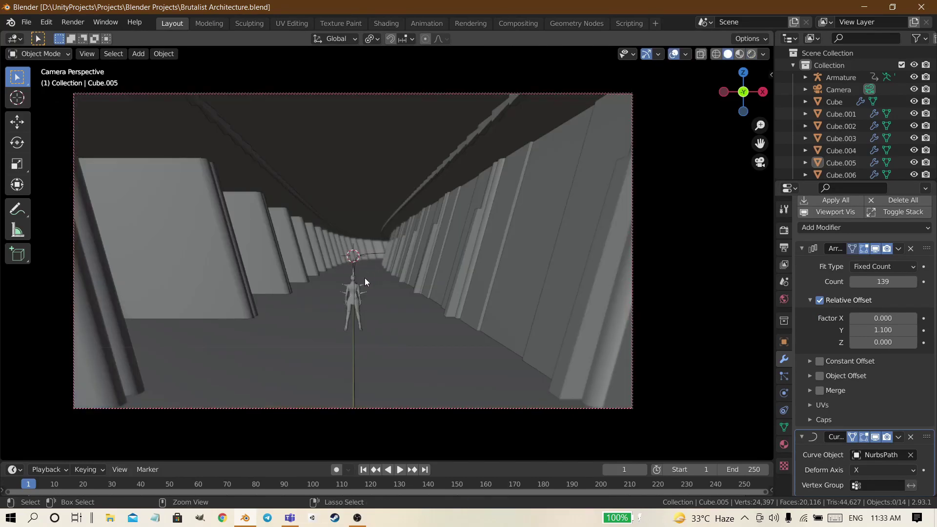
left_click(364, 277)
left_click(498, 297, "shift")
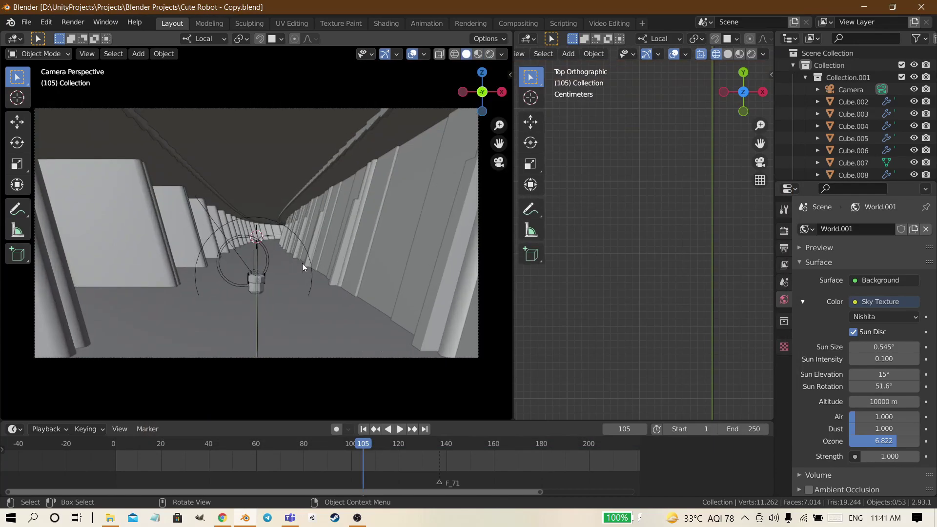
Append the World from Brutalist Architecture.blend into the robot scene, then quit the other session.
key("KP_Decimal")
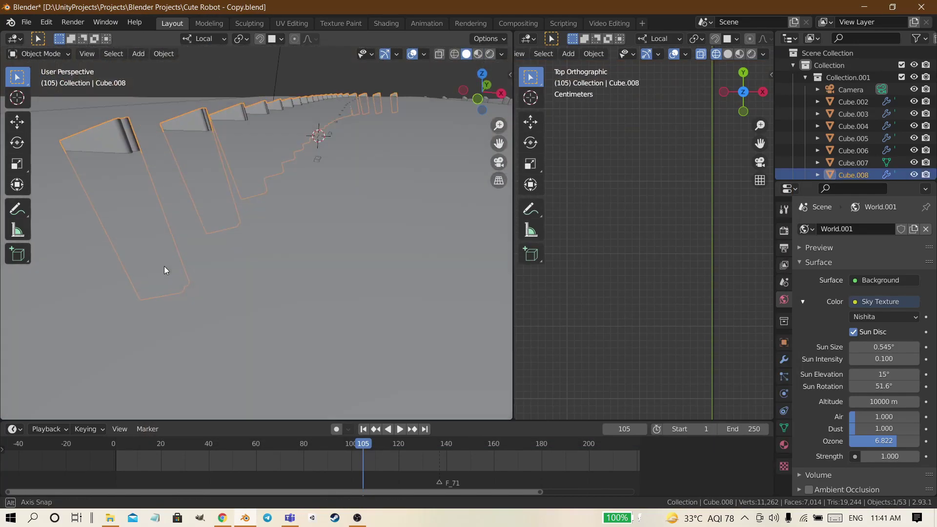
key("ctrl+s")
left_click(26, 21)
left_click(50, 156)
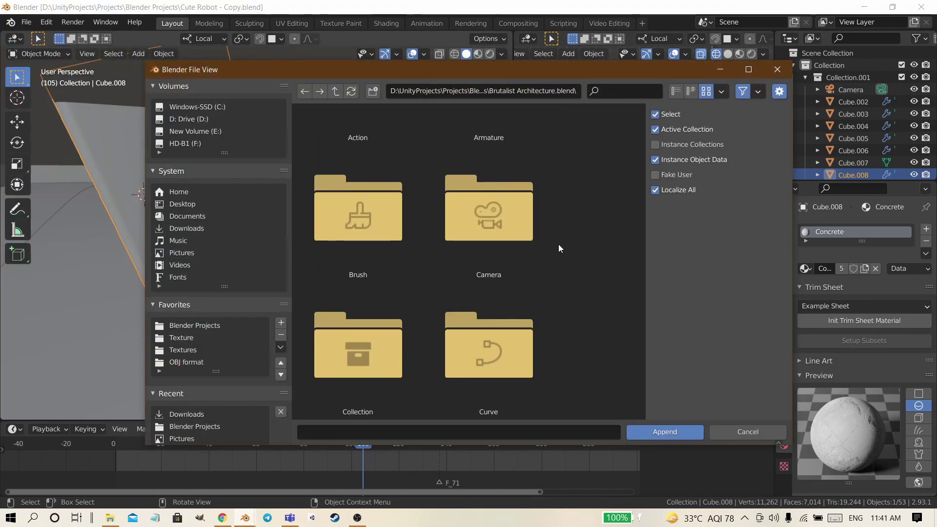
scroll(492, 336, "down", 5)
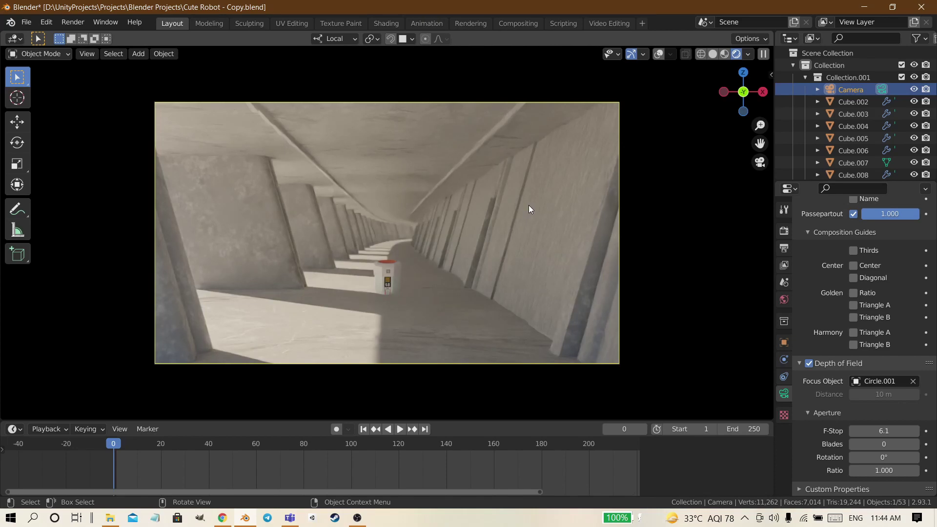
key("ctrl+q")
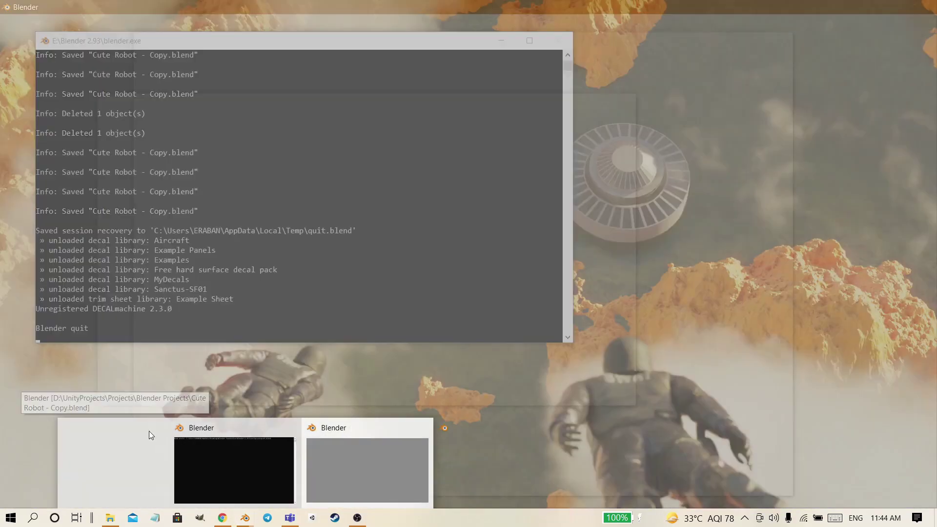
In the Brutalist Architecture window, set the Sky Texture sun rotation to -425°.
left_click(148, 431)
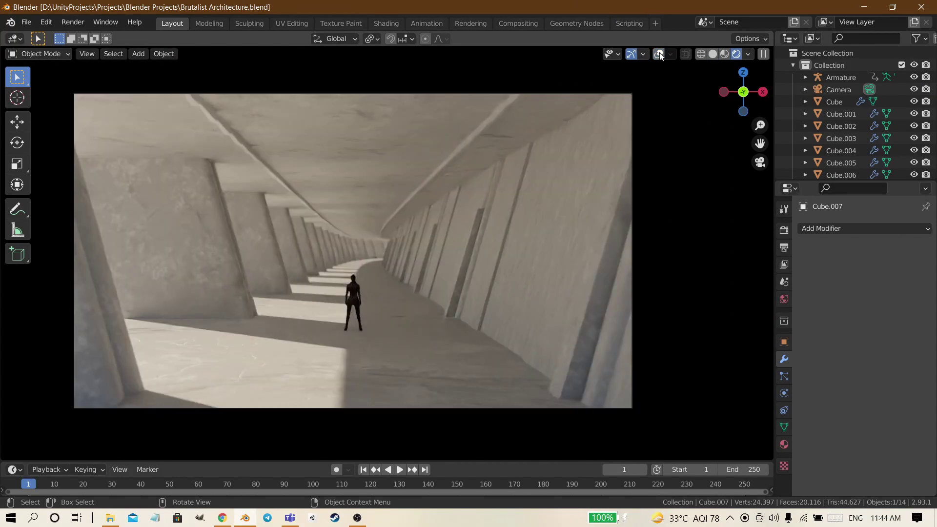
left_click(784, 298)
left_click_drag(884, 386, 830, 386)
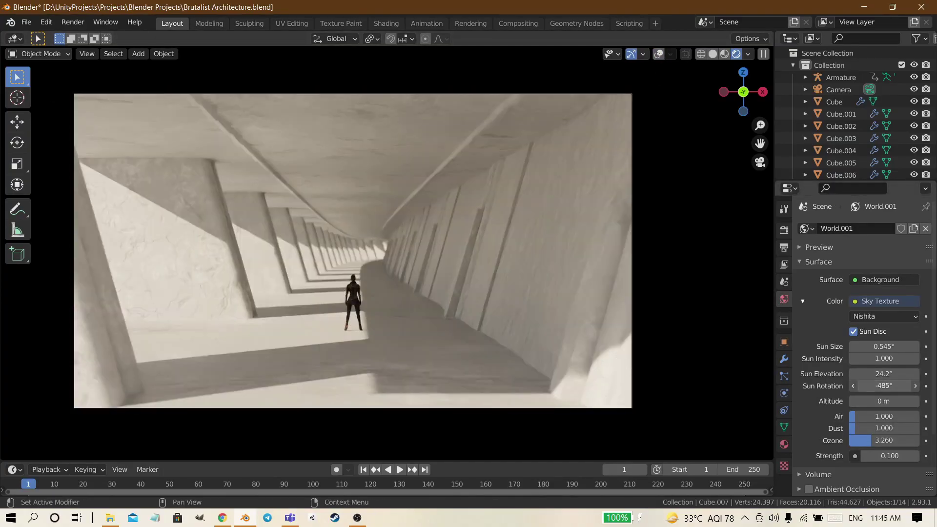
left_click_drag(859, 386, 886, 385)
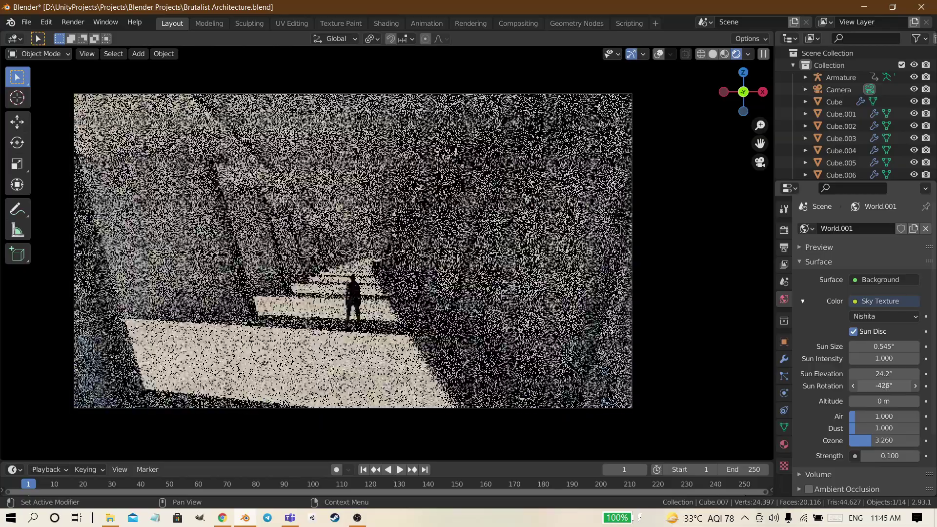
left_click(712, 53)
left_click(672, 53)
key("Escape")
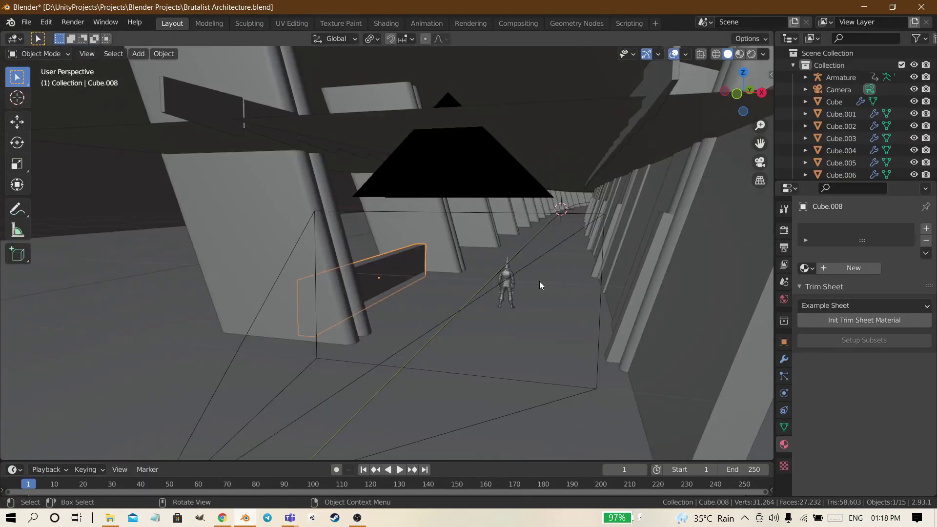
Select the long box and view it through the camera in solid shading.
key("KP_Decimal")
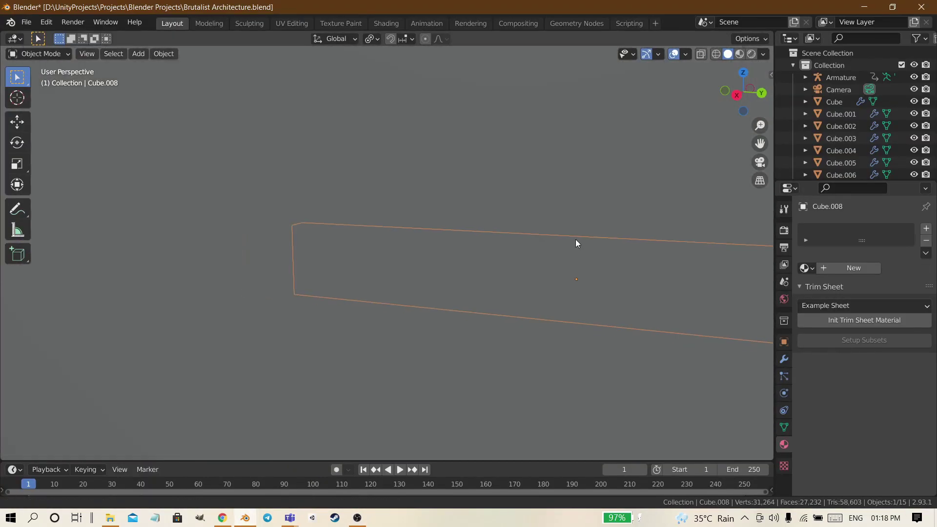
middle_click_drag(577, 242, 474, 314)
key("z")
left_click(488, 209)
key("KP_0")
key("z")
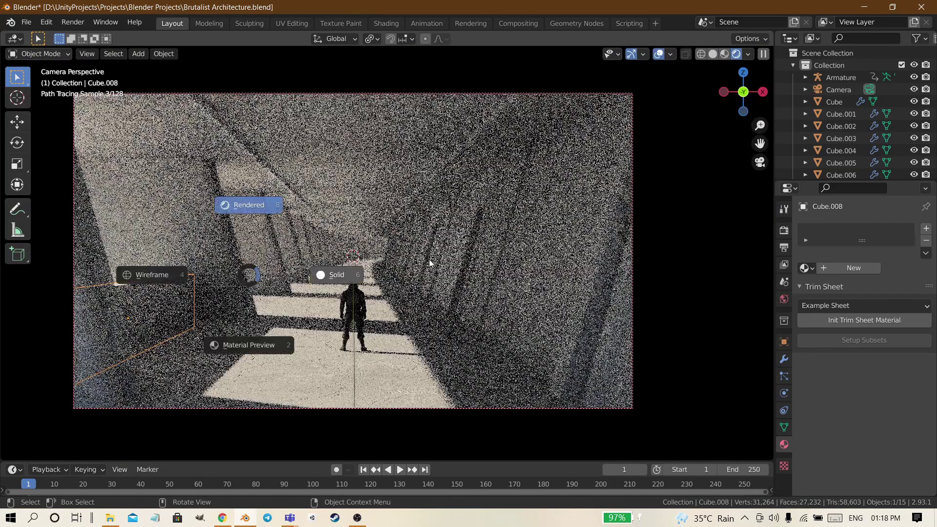
left_click(397, 284)
Narrow the box's top face along X and extrude it downward to hollow the trough.
key("Tab")
key("KP_Decimal")
key("s")
key("x")
left_click(448, 222)
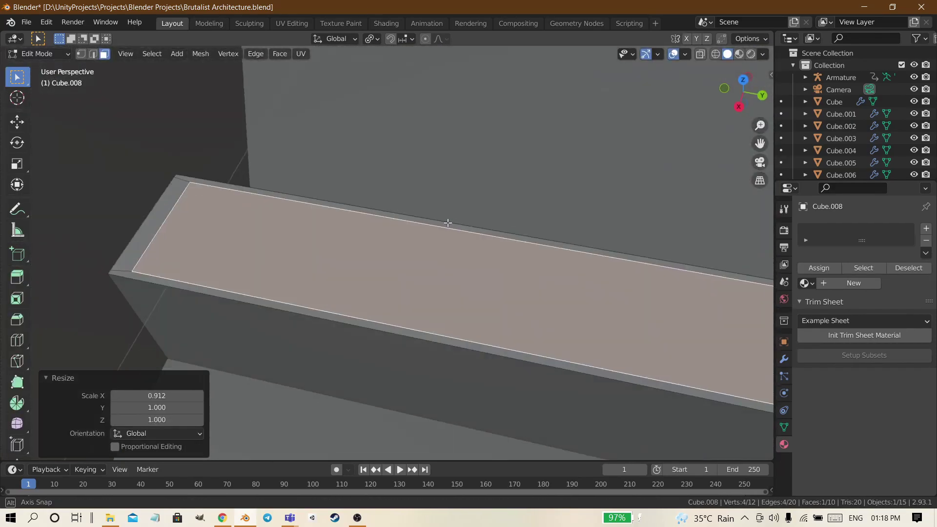
key("e")
left_click(468, 264)
key("g")
key("z")
mouse_move(488, 273)
middle_mouse_down()
mouse_move(574, 294)
mouse_move(459, 195)
middle_mouse_up()
Duplicate the trough's inner face upward and separate it into its own water-strip object.
key("g")
key("z")
key("z")
right_click(574, 293)
key("shift+d")
key("z")
left_click(574, 294)
key("p")
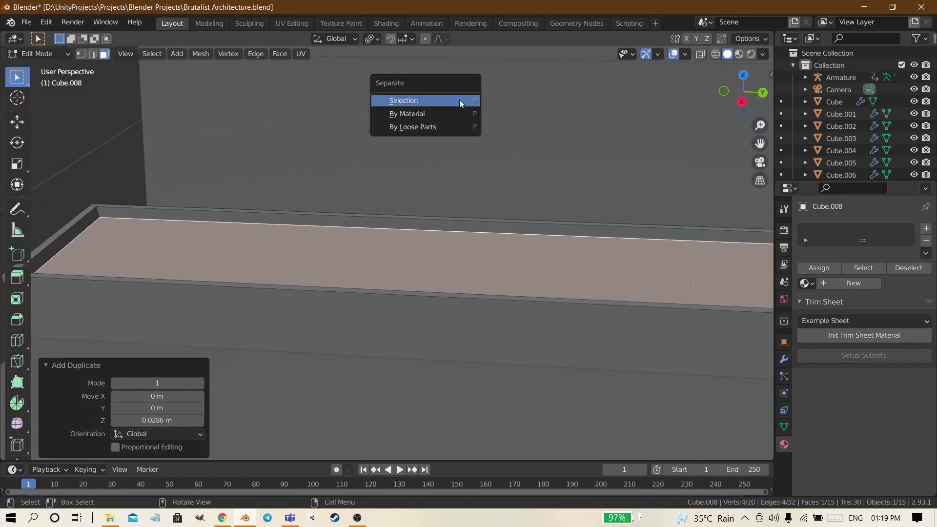
left_click(460, 100)
Append the glass water material and stretch the water strip's UVs along Y.
key("shift+F1")
double_click(381, 257)
double_click(490, 178)
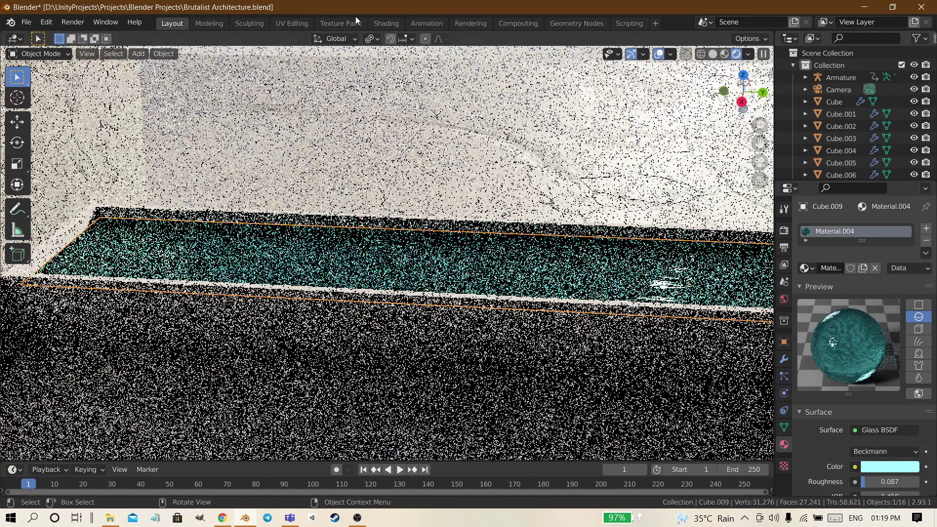
left_click(291, 23)
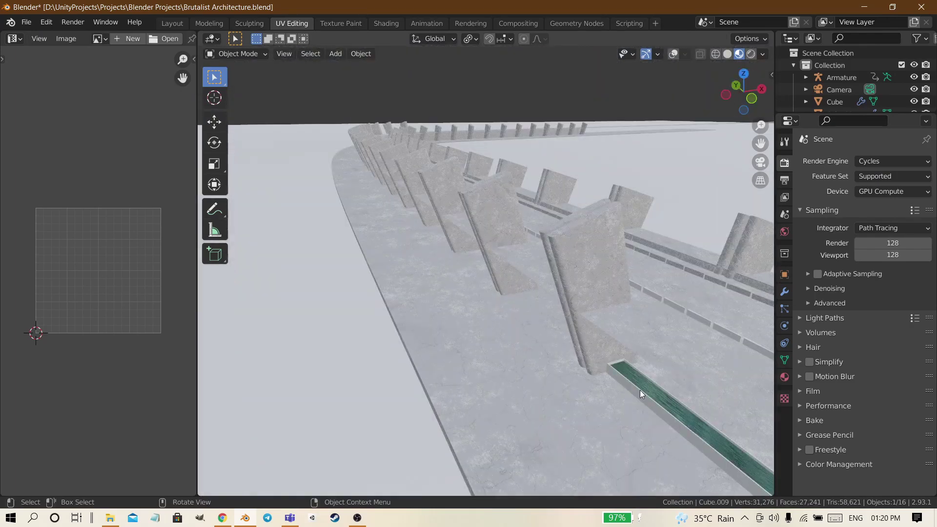
middle_click_drag(640, 391, 643, 446)
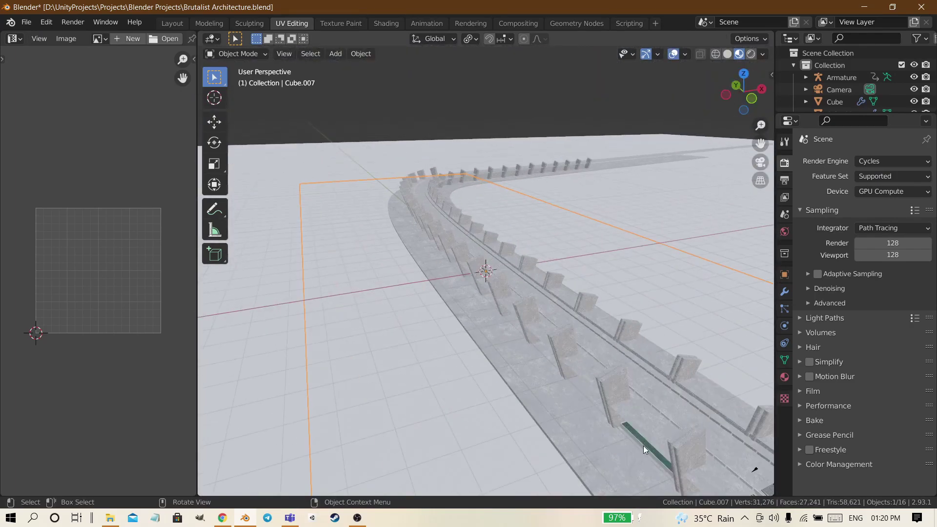
left_click(643, 446)
key("KP_Decimal")
key("Tab")
key("s")
key("y")
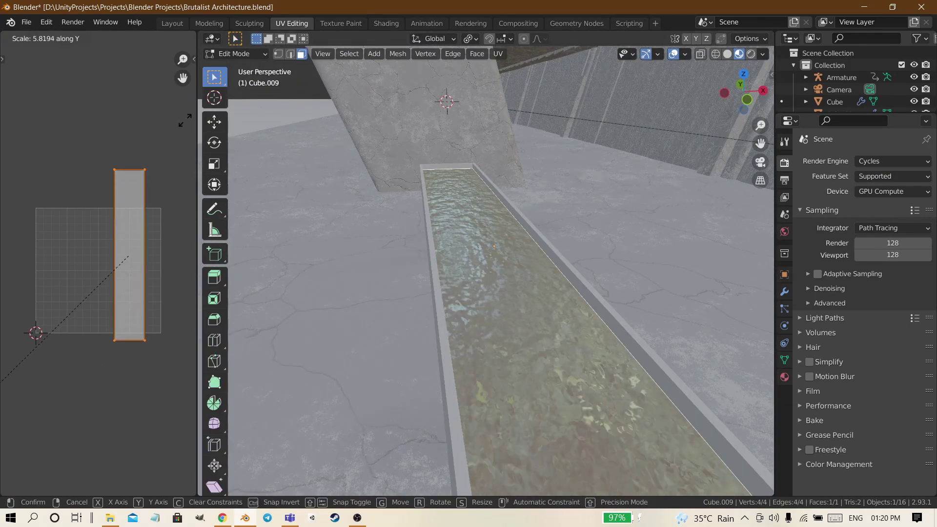
key("Return")
Save the file and add an Array modifier to the trough box.
left_click(172, 23)
key("ctrl+s")
key("KP_0")
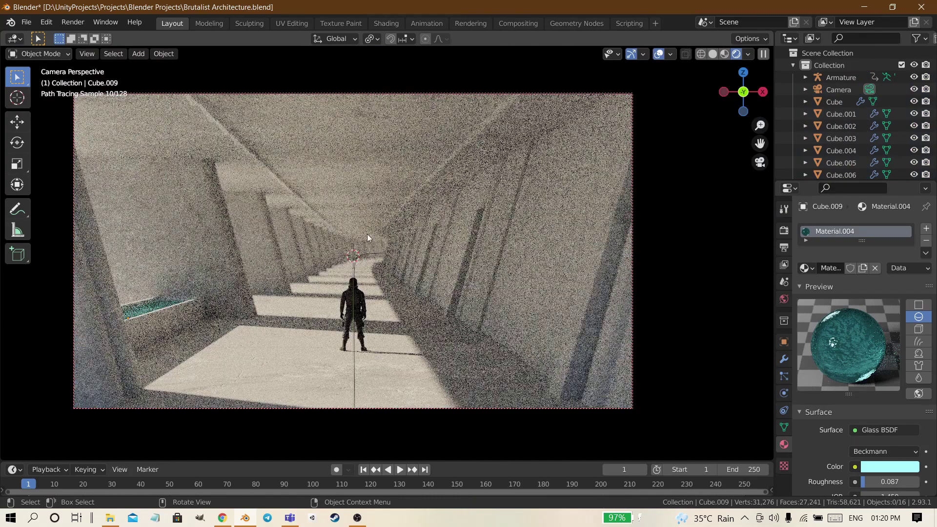
left_click(303, 280)
left_click(713, 54)
left_click(784, 359)
left_click(843, 229)
left_click(679, 290)
Add a Curve modifier so the trough bends along the NurbsPath.
left_click(864, 255)
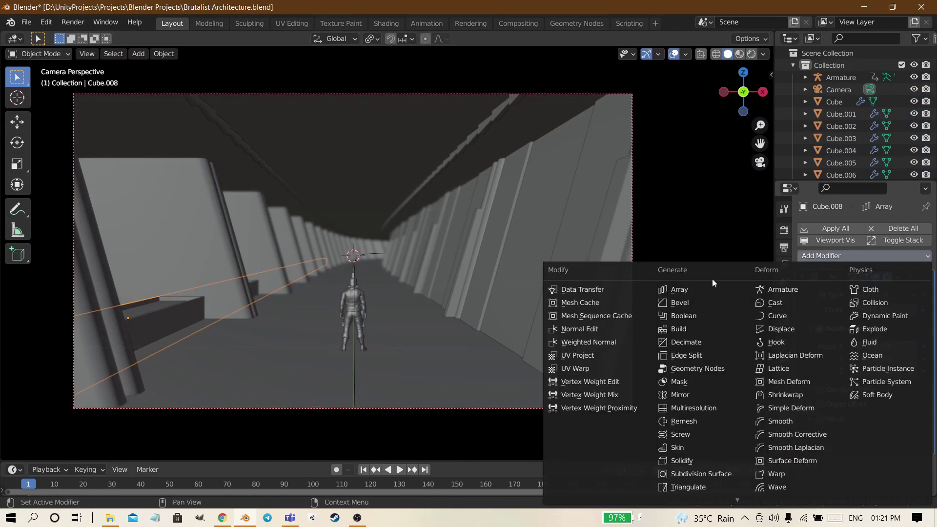
left_click(777, 316)
key("Escape")
key("KP_7")
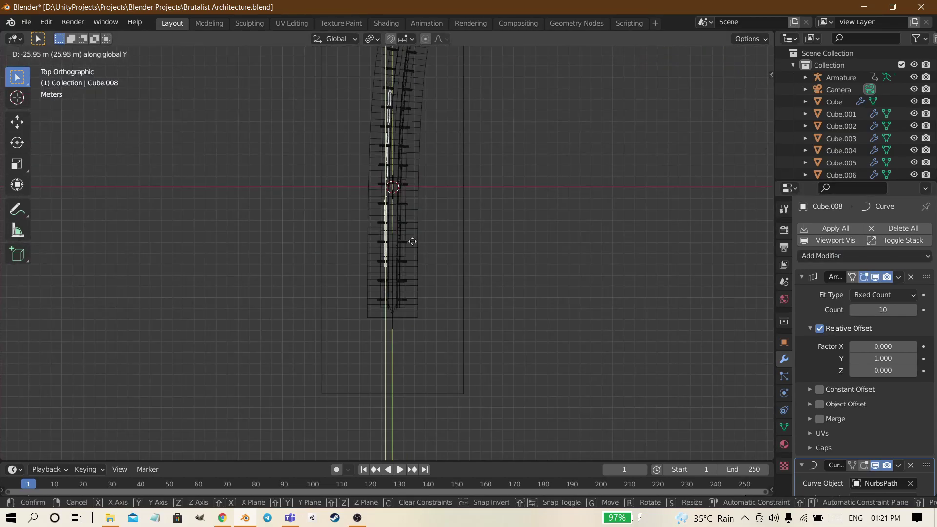
left_click(412, 241)
Inspect the curved trough and water strip from several angles.
middle_click_drag(413, 241, 433, 236)
middle_click_drag(328, 426, 342, 402)
key("Tab")
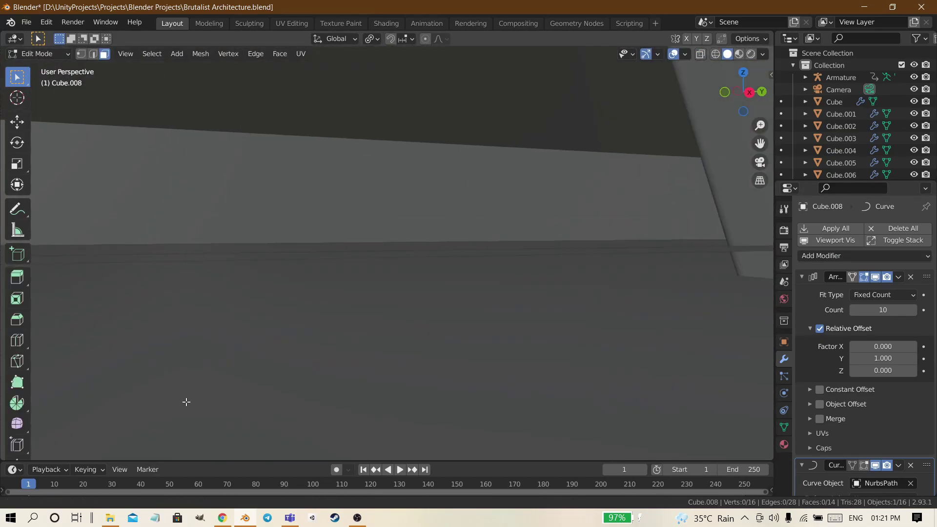
mouse_move(185, 402)
middle_mouse_down()
mouse_move(378, 316)
mouse_move(194, 259)
middle_mouse_up()
key("Tab")
left_click(251, 224)
mouse_move(250, 224)
middle_mouse_down()
mouse_move(498, 209)
mouse_move(147, 256)
mouse_move(342, 273)
middle_mouse_up()
Slide the trough along Y from the top view and set the Array's Y offset to 1.0.
left_click(147, 256)
key("g")
key("y")
left_click(442, 299)
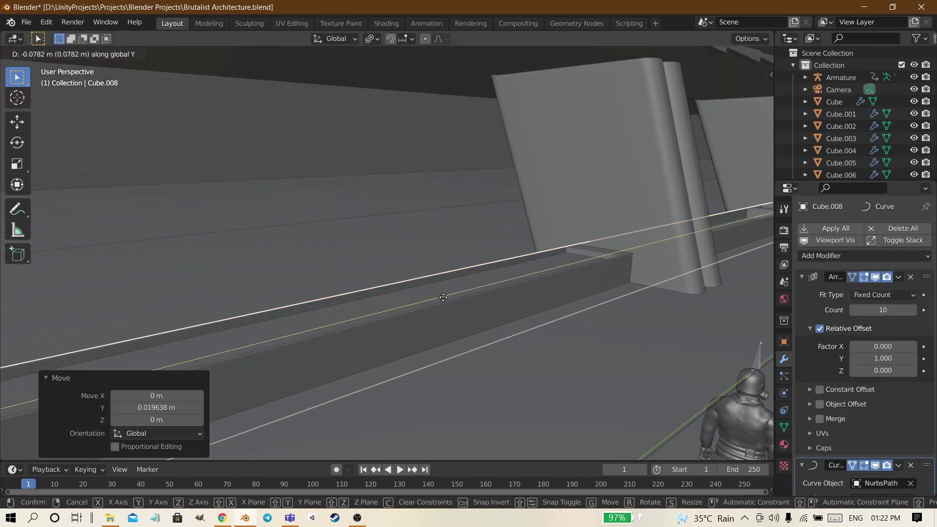
key("KP_7")
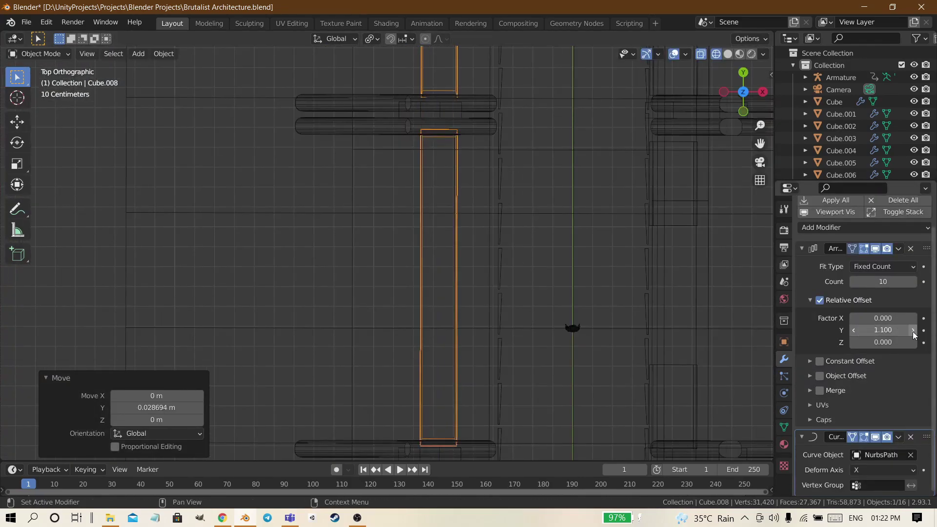
left_click(878, 330)
type("1.0")
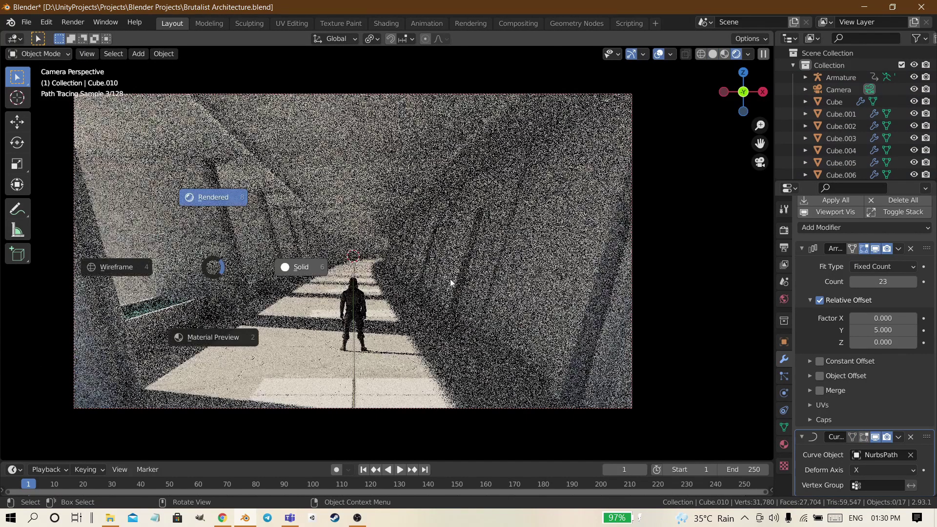
Rotate the floor strips' faces in Edit Mode and check the rendered preview.
left_click(451, 282)
key("Tab")
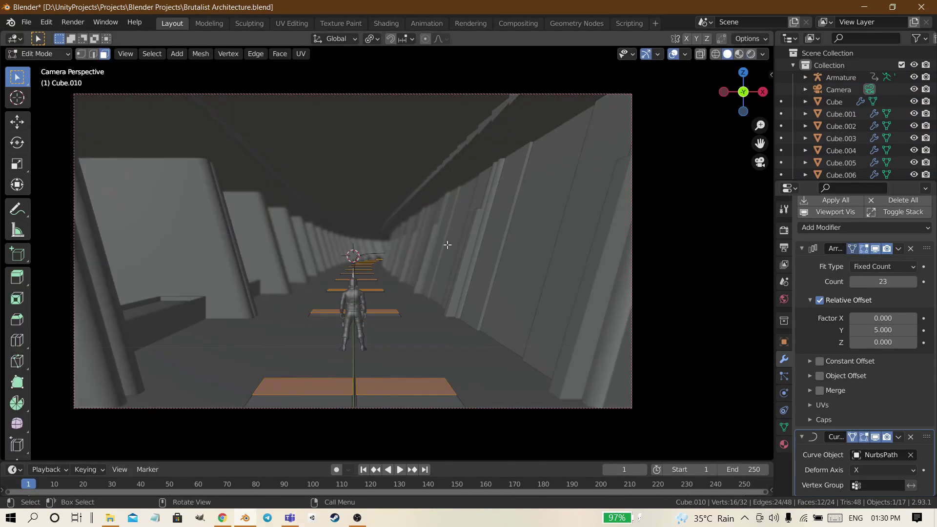
left_click(478, 262)
key("Tab")
key("z")
left_click(412, 223)
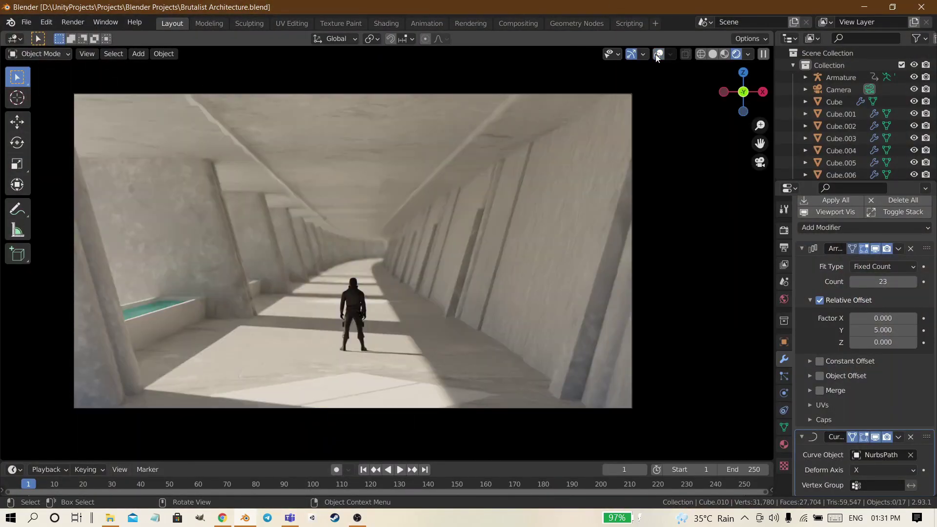
Recheck the rendered preview from a new angle and render the corridor image with F12.
left_click(655, 54)
middle_click_drag(539, 265, 450, 328)
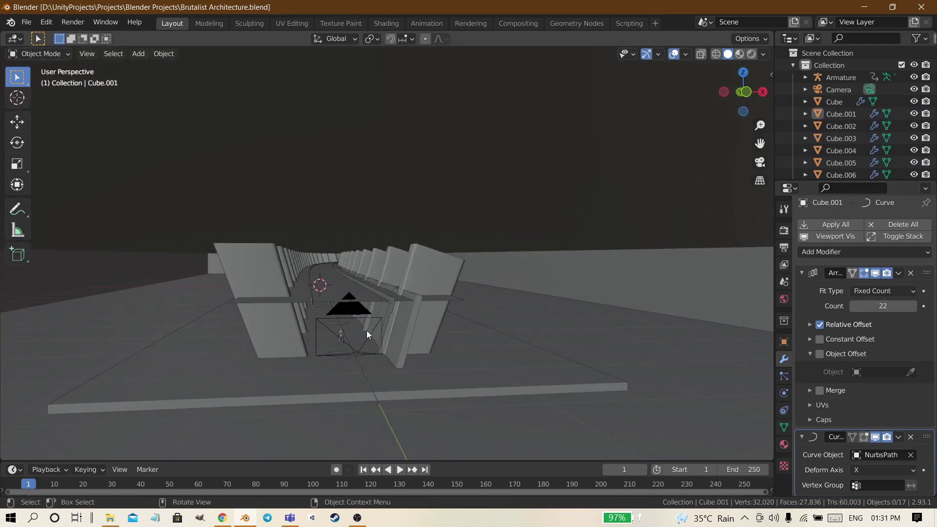
key("z")
key("F12")
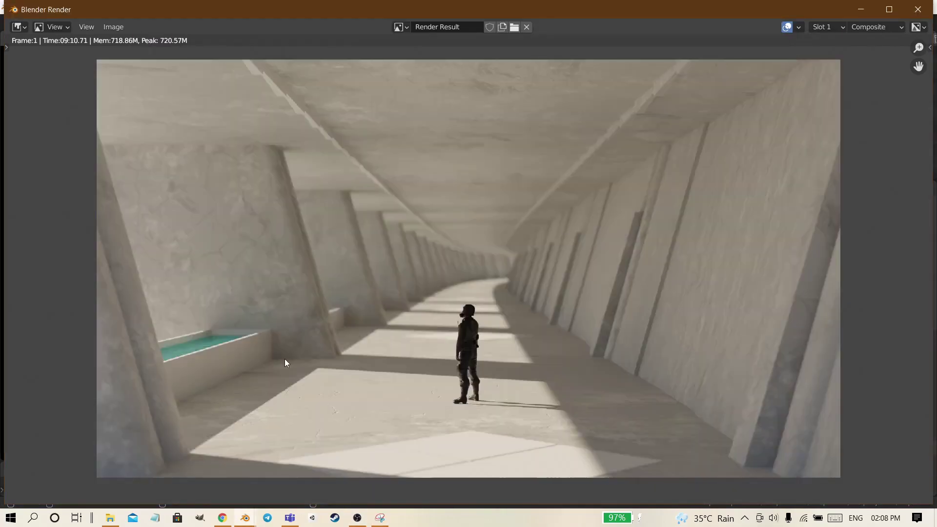
Close the render window and add a Color Balance node after the rendered image.
left_click(914, 15)
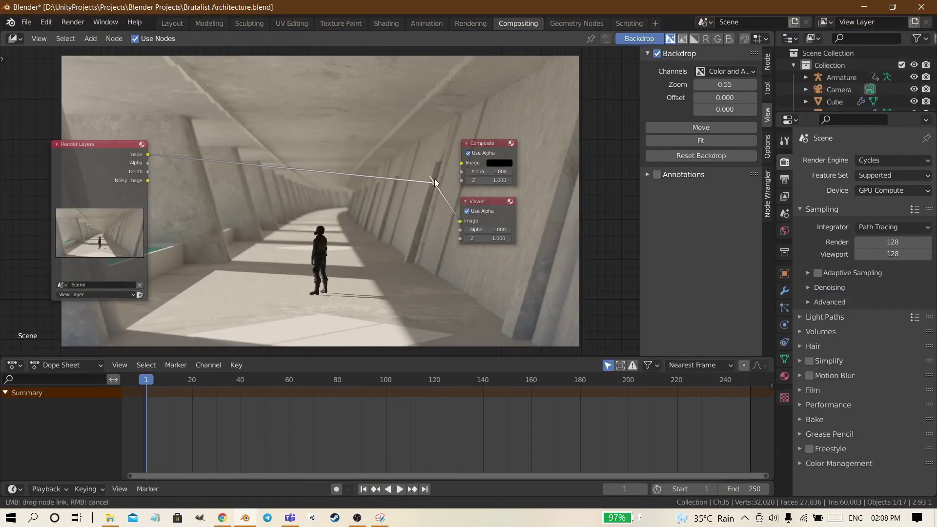
left_click_drag(435, 183, 440, 184)
key("shift+a")
type("col")
left_click(402, 190)
scroll(534, 280, "up", 4)
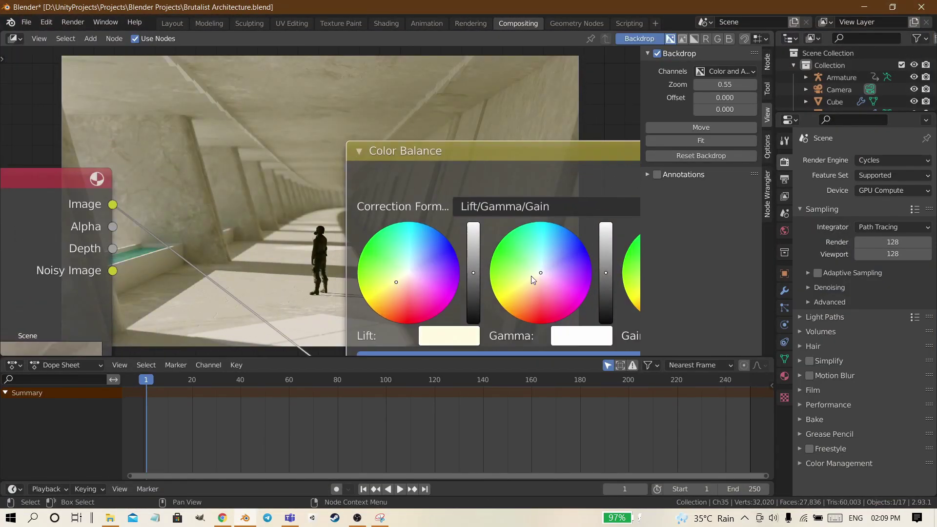
scroll(533, 280, "down", 2)
middle_click_drag(533, 280, 299, 176)
scroll(298, 177, "down", 2)
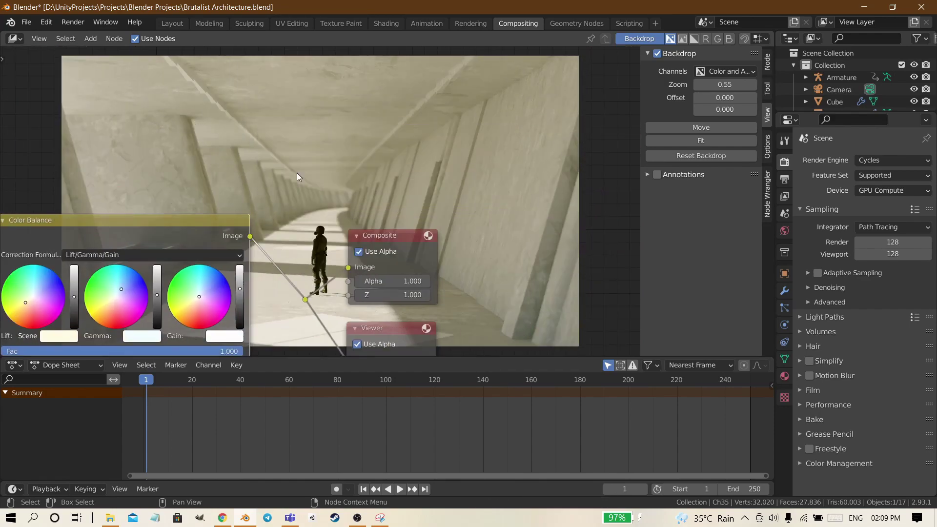
Insert a Glare node into the output link and shift the Color Balance lift tint.
key("shift+a")
type("gla")
key("Return")
left_click(389, 236)
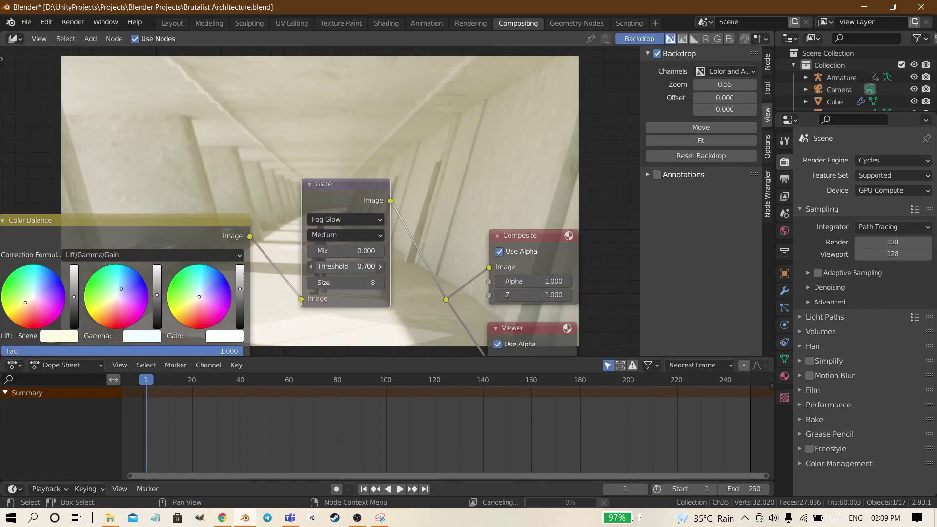
mouse_move(338, 263)
middle_mouse_down()
mouse_move(352, 175)
mouse_move(341, 161)
middle_mouse_up()
scroll(342, 161, "up", 1)
left_click_drag(336, 116, 328, 129)
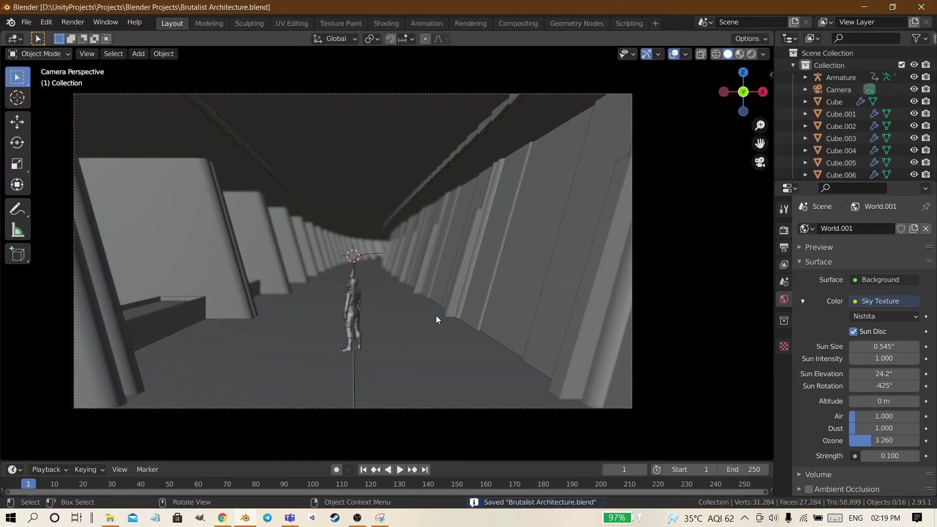
Select the floor tile strip, work on its linked geometry in Edit Mode, then preview the lighting.
left_click(435, 315)
key("Tab")
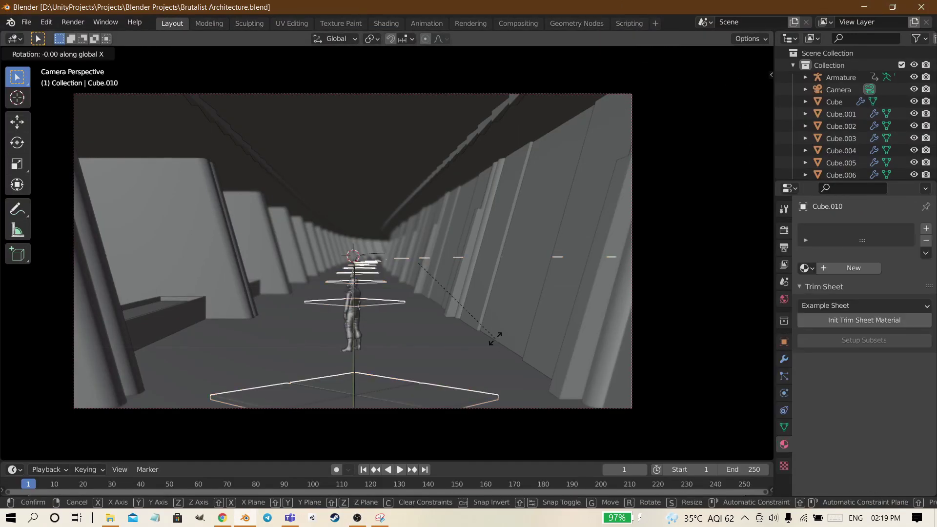
key("l")
key("x")
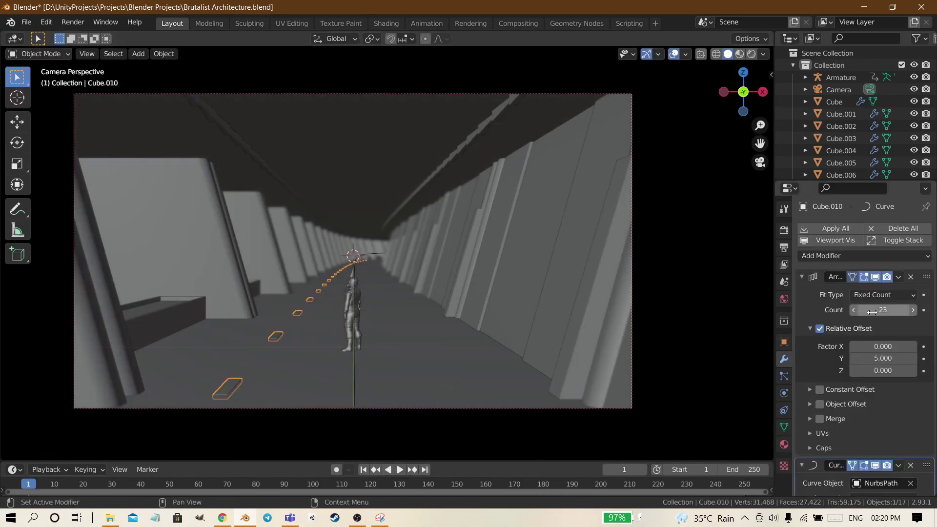
key("Escape")
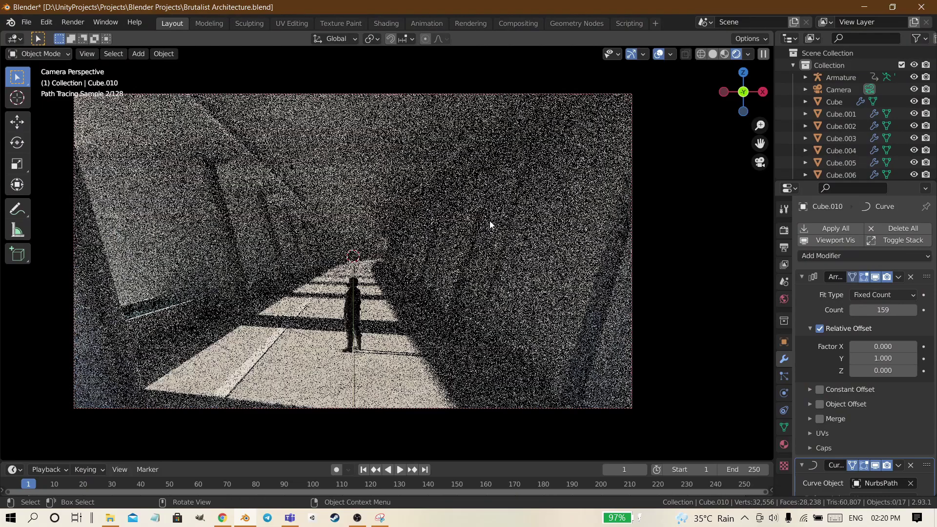
key("n")
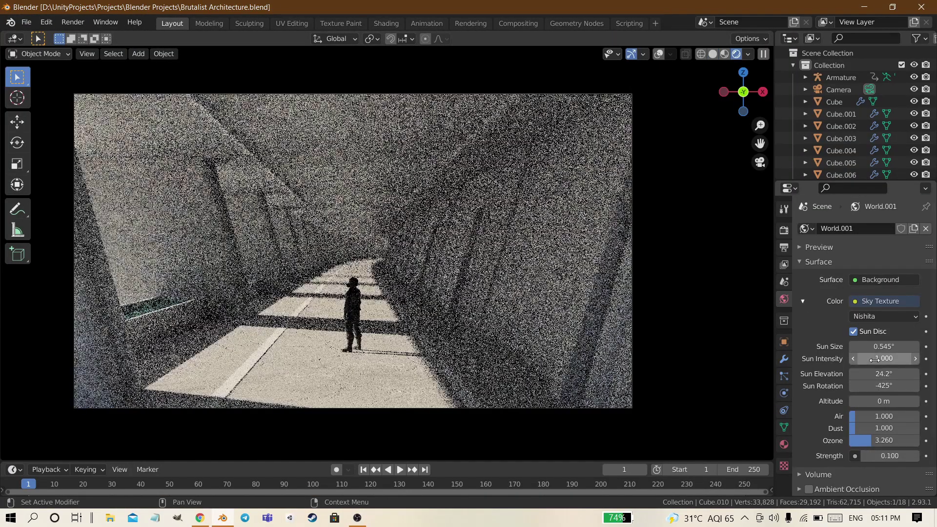
Raise the Sky Texture sun intensity to about 4.
left_click_drag(874, 359, 898, 359)
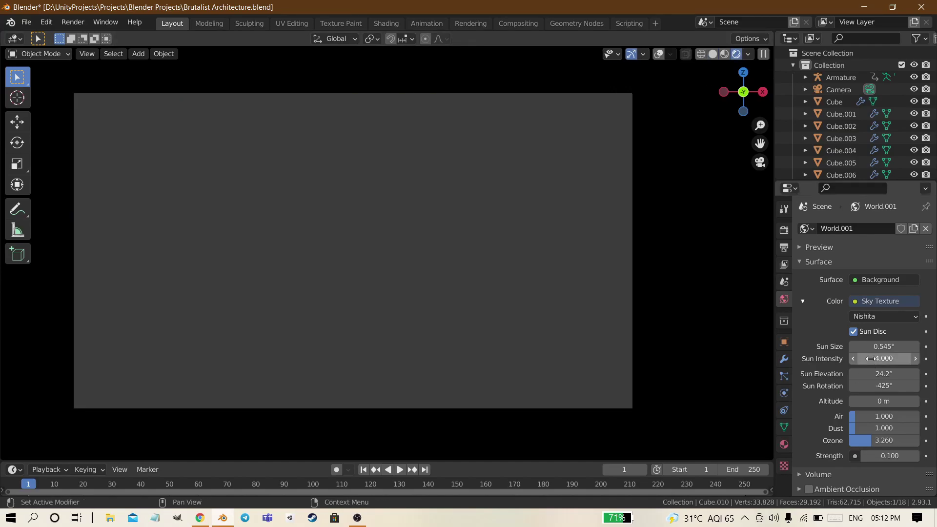
left_click_drag(870, 359, 877, 358)
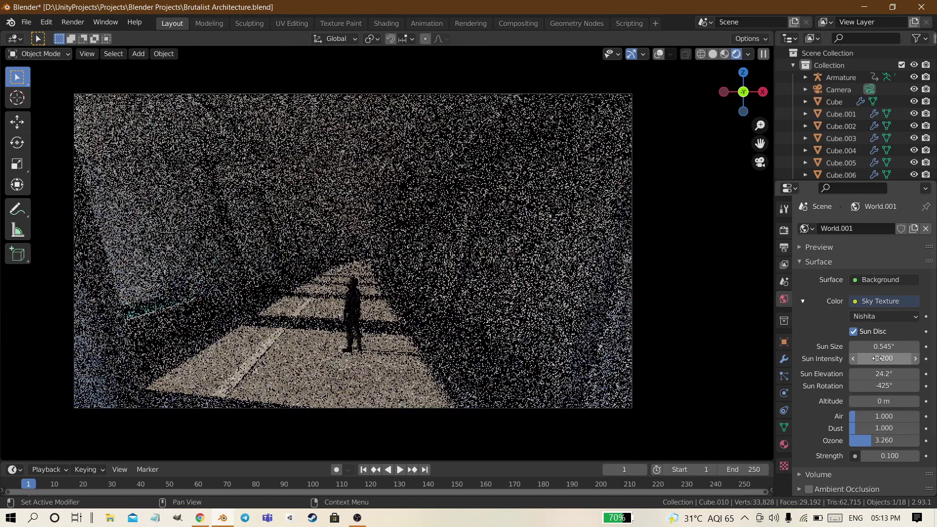
key("Return")
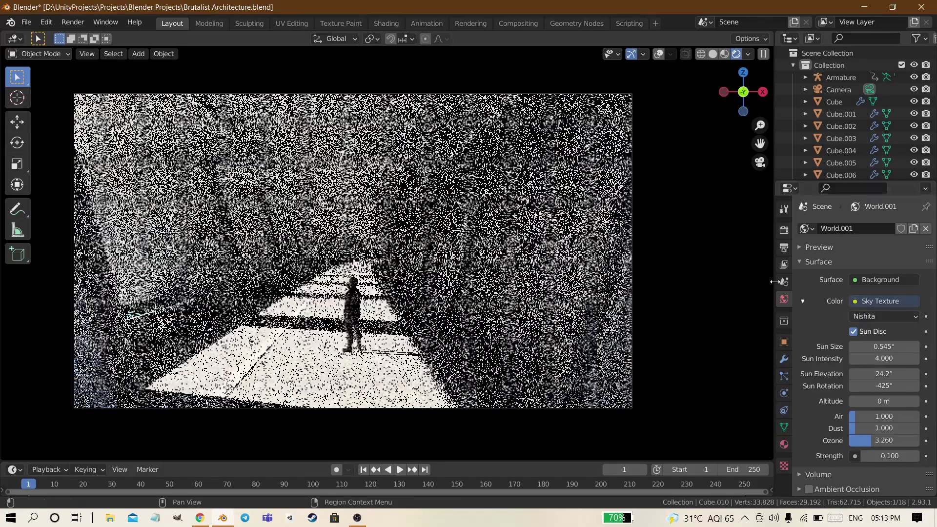
Open a browser window and go to the Parched Canal HDRI page on hdrihaven.
right_click(199, 517)
left_click(211, 454)
key("Return")
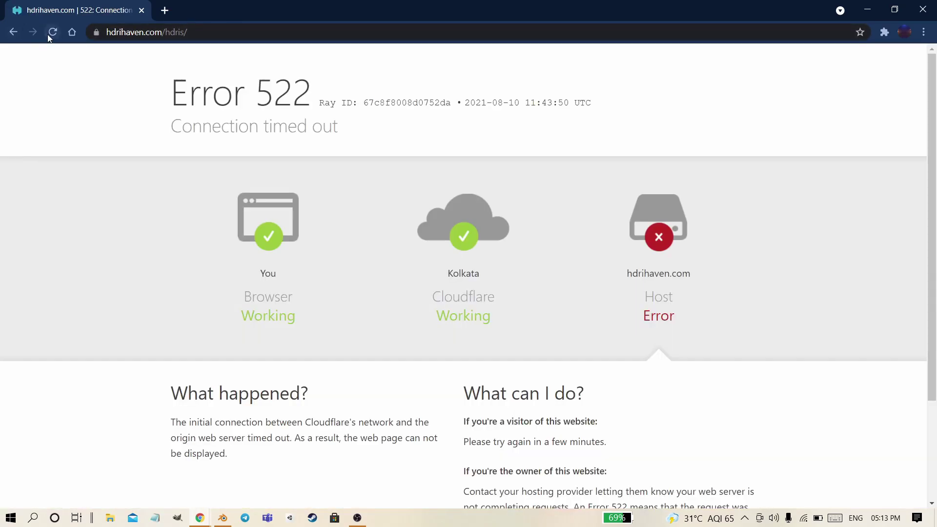
left_click(52, 32)
scroll(308, 210, "down", 5)
left_click(578, 249)
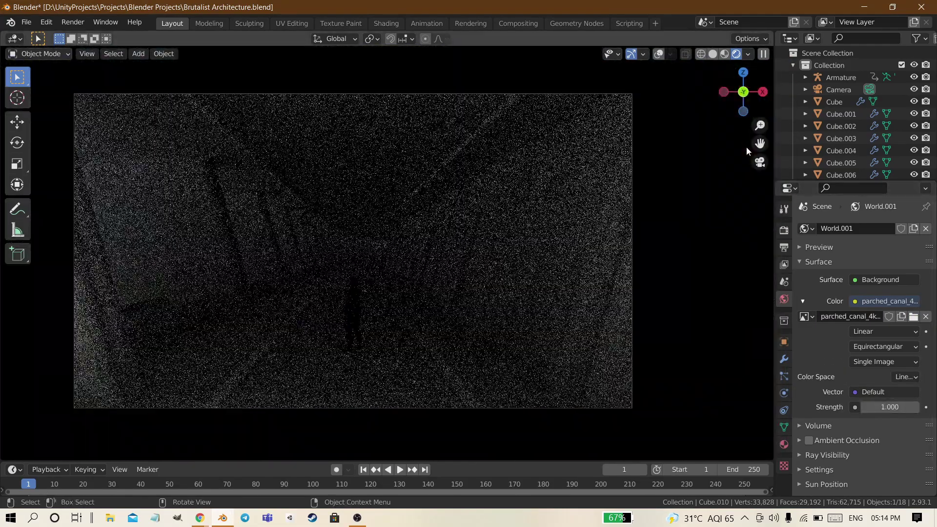
Connect a Mapping node to the Environment Texture's vector input.
key("z")
left_click(383, 215)
left_click(884, 391)
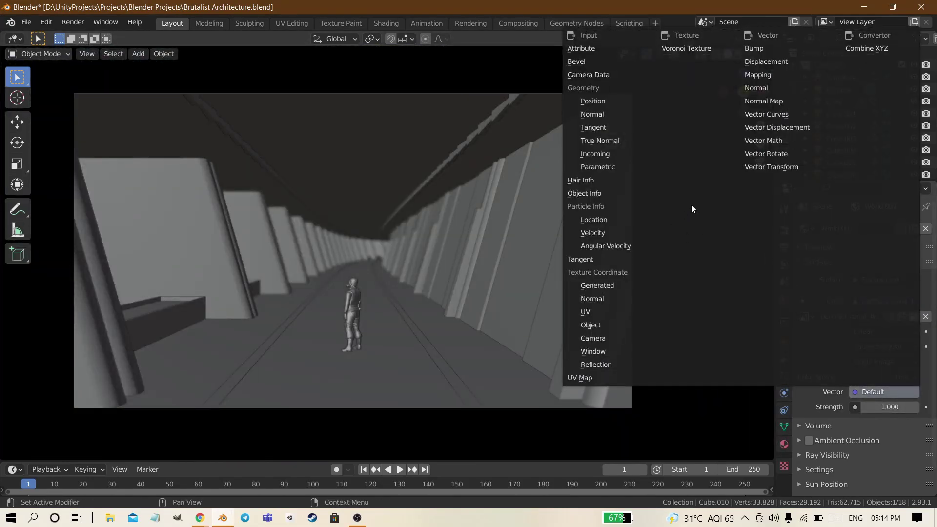
left_click(649, 71)
scroll(871, 342, "down", 5)
scroll(871, 341, "down", 3)
left_click(855, 266)
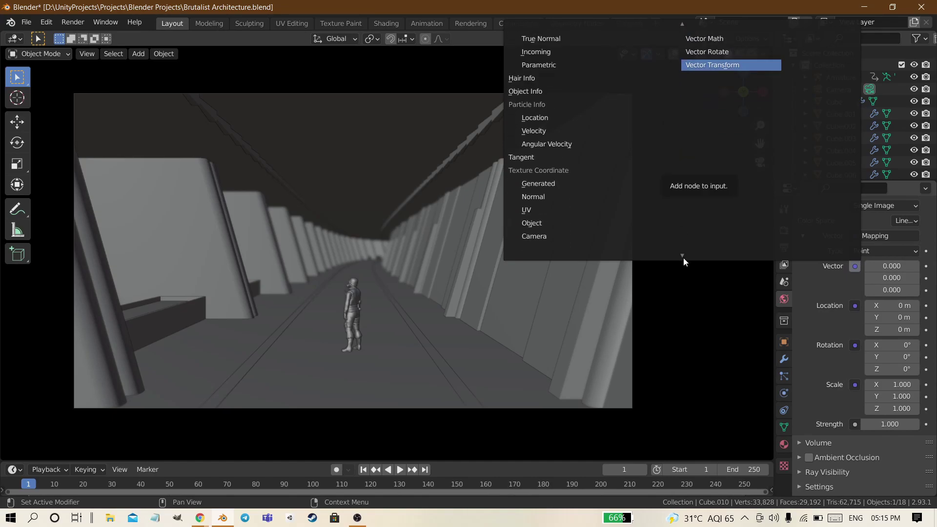
key("Escape")
middle_click_drag(471, 339, 508, 328)
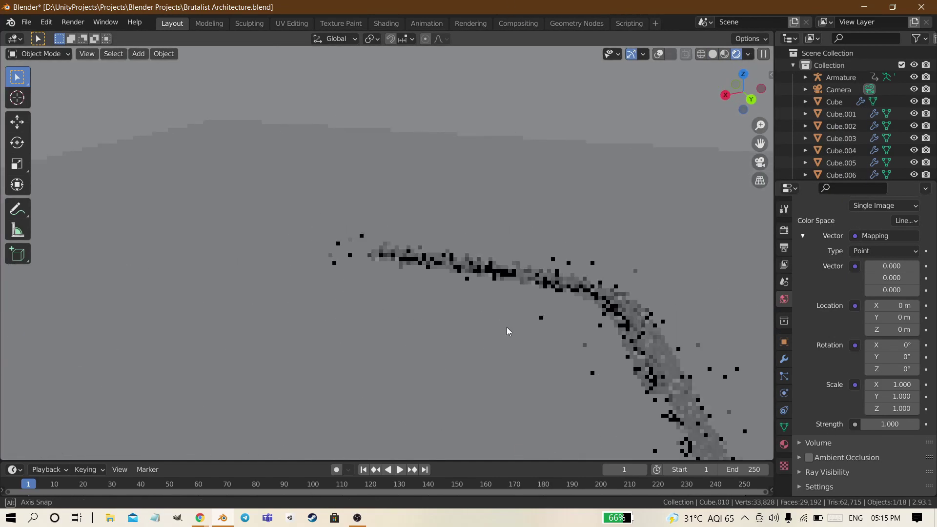
Show the world shader nodes in the Shading workspace and preview the HDRI rendered.
left_click(386, 23)
left_click(192, 338)
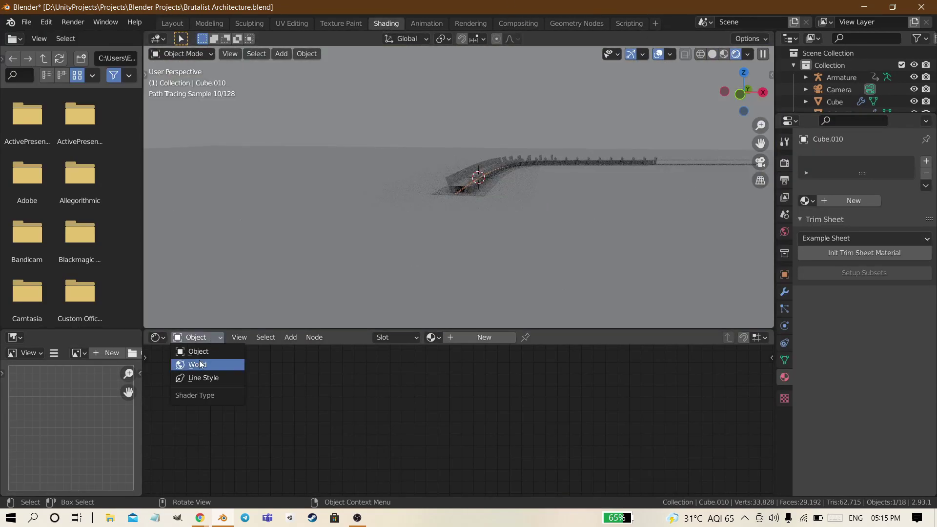
left_click(196, 360)
left_click_drag(383, 390, 363, 390)
left_click(344, 430)
key("Home")
scroll(429, 388, "up", 3)
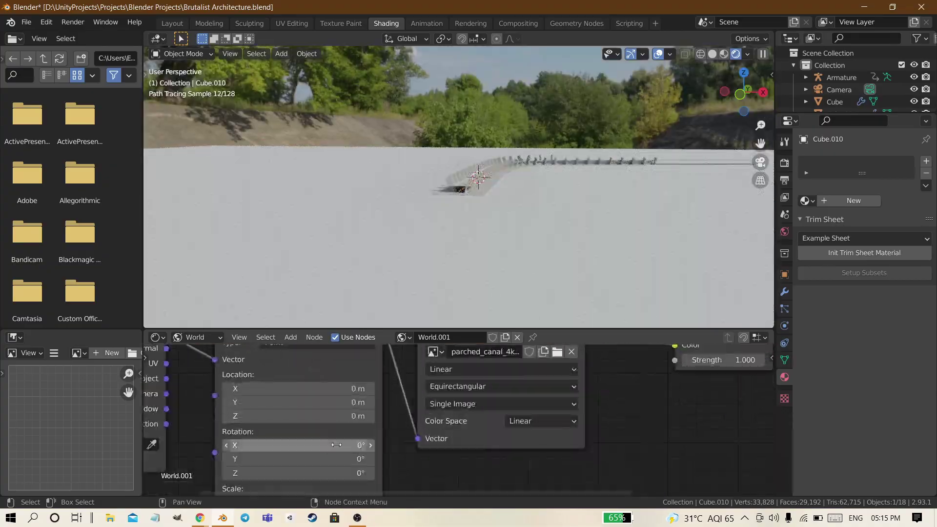
middle_click_drag(474, 154, 555, 192)
Rotate the HDRI to about 137° on Z and tilt it to about -60.8° on X.
left_click_drag(293, 428, 361, 428)
key("KP_0")
left_click(658, 54)
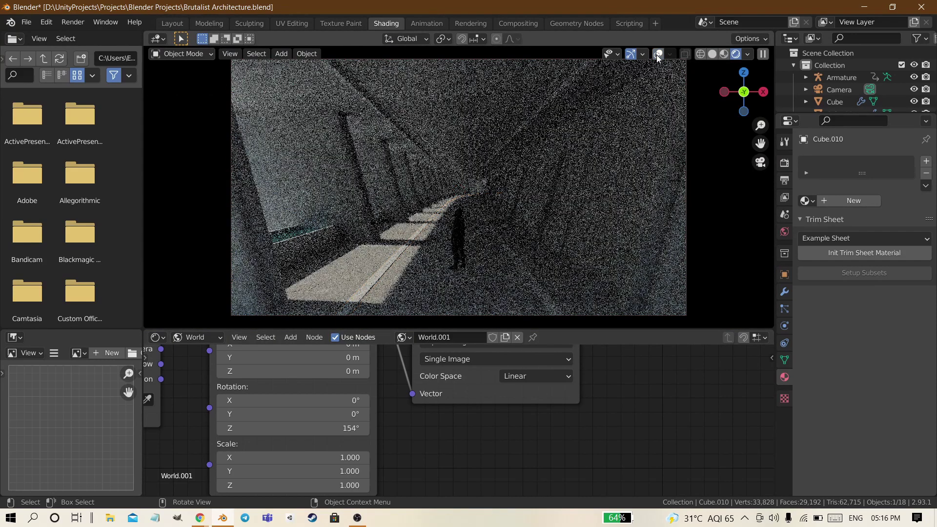
left_click_drag(292, 400, 229, 401)
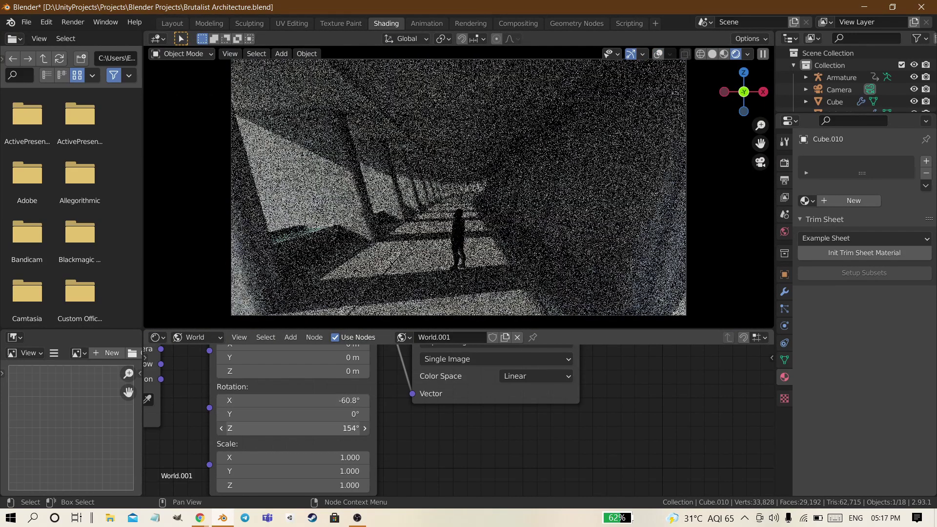
mouse_move(341, 428)
left_mouse_down()
mouse_move(351, 400)
mouse_move(337, 428)
left_mouse_up()
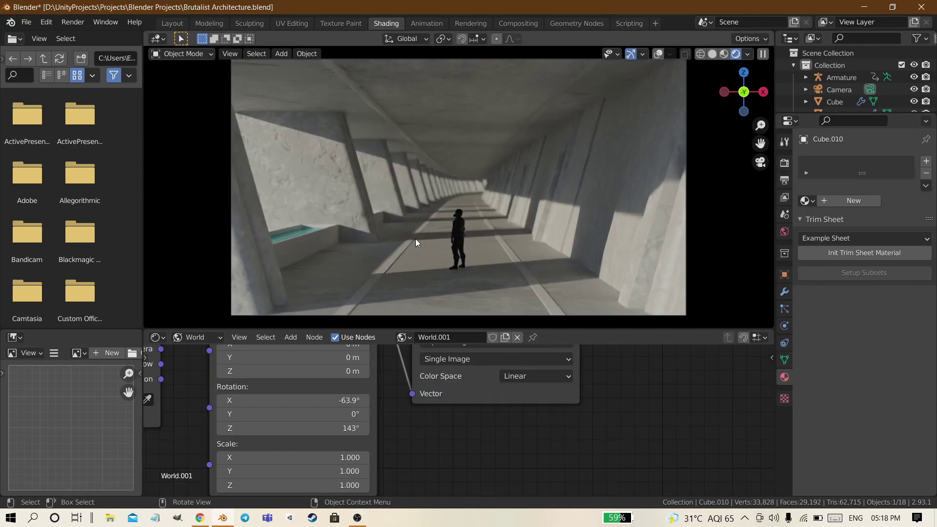
Clear the viewport selection and bring up the world lighting settings.
left_click_drag(415, 239, 508, 168)
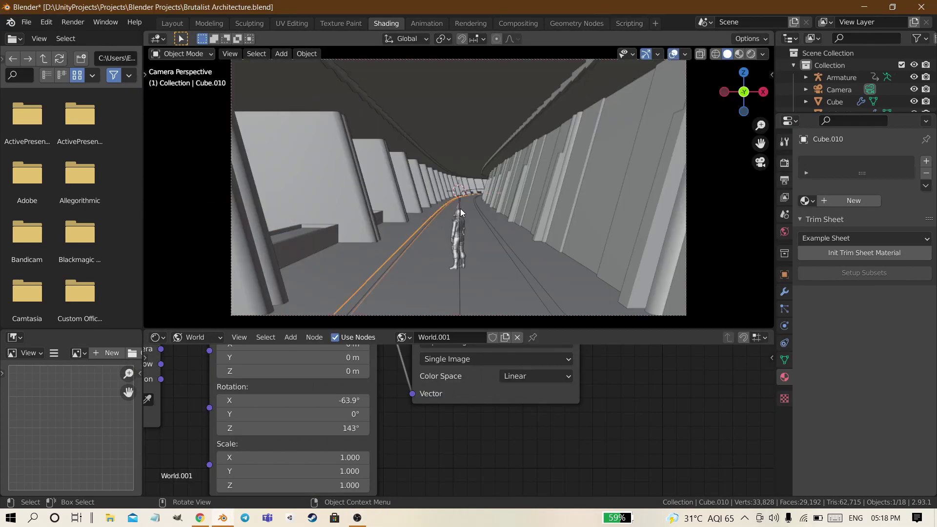
key("alt+a")
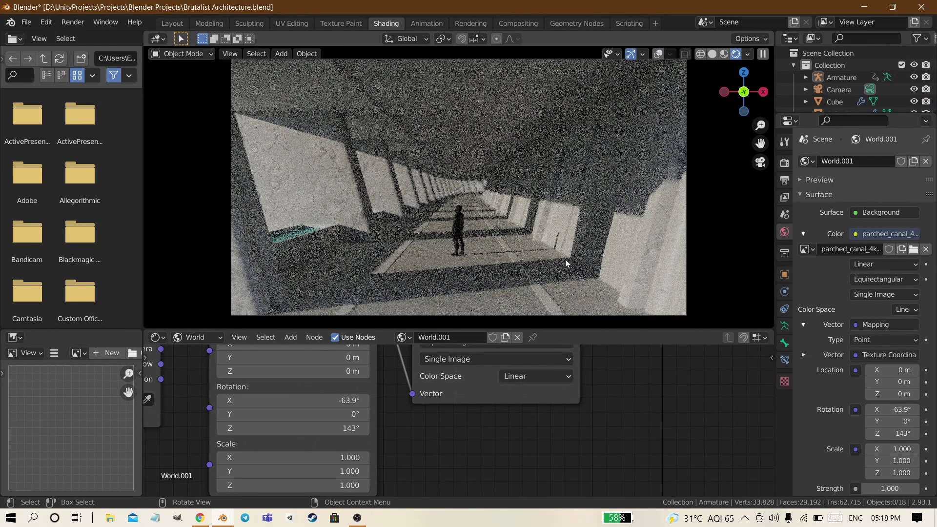